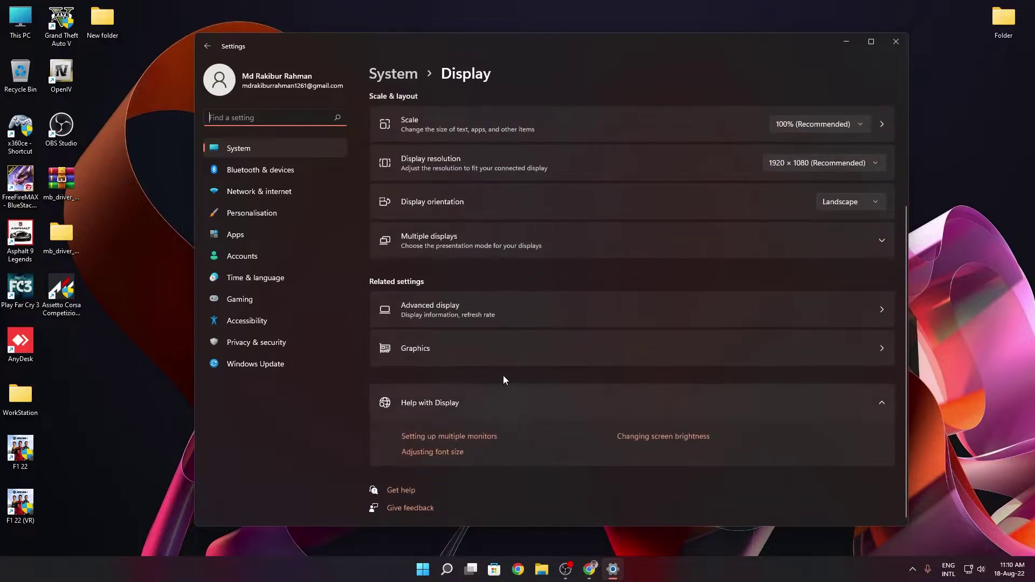
# Check the LG FULL HD monitor's advanced display information and available refresh rates, and minimize the settings window.
pyautogui.click(507, 322)
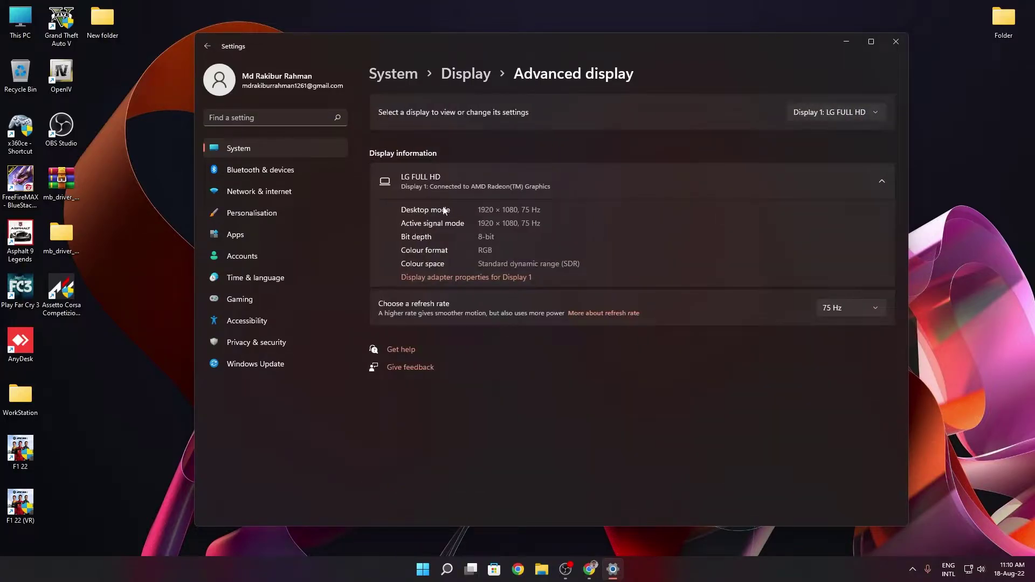
pyautogui.click(432, 180)
pyautogui.click(452, 187)
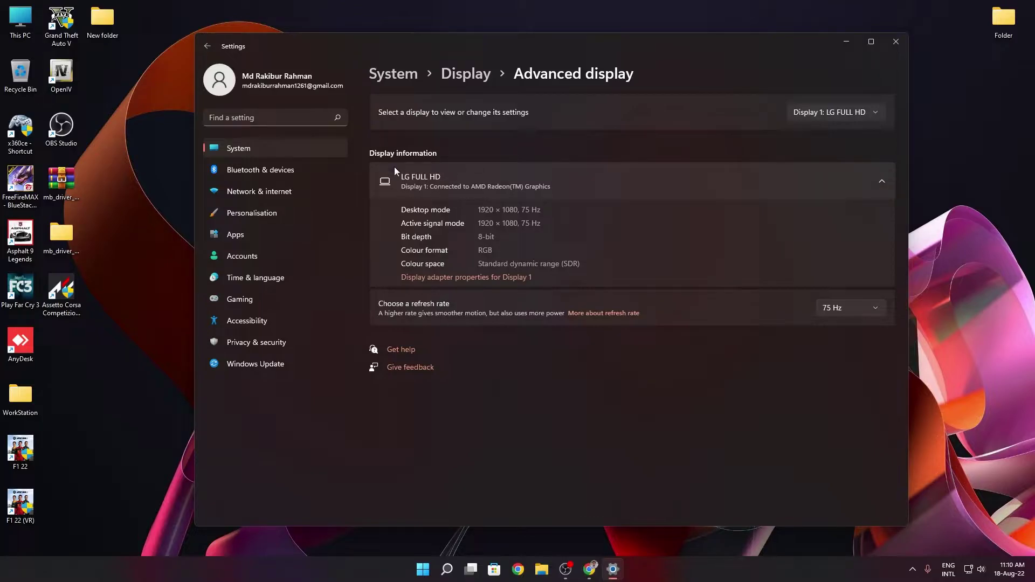
pyautogui.click(862, 309)
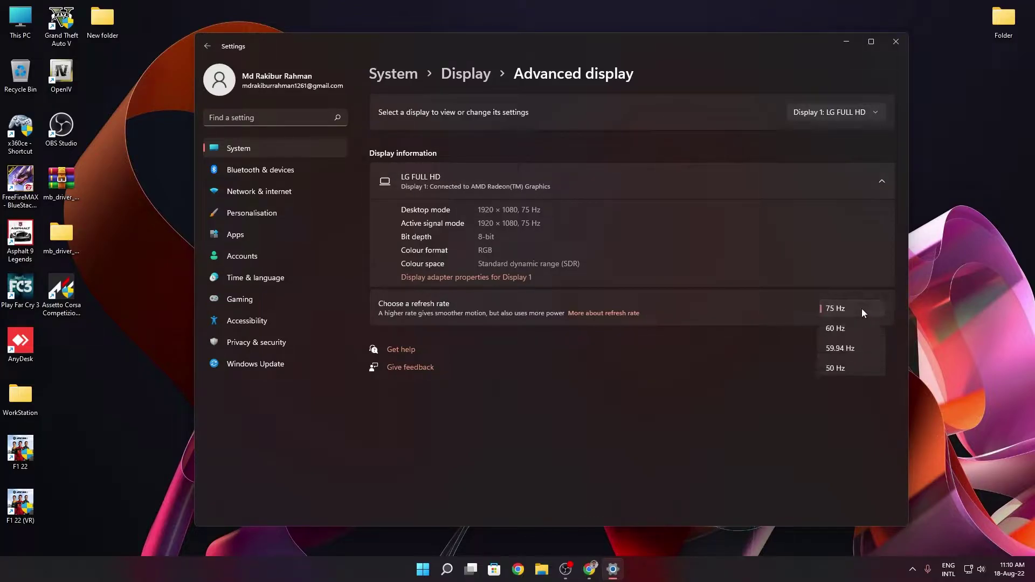
pyautogui.click(734, 360)
pyautogui.click(852, 112)
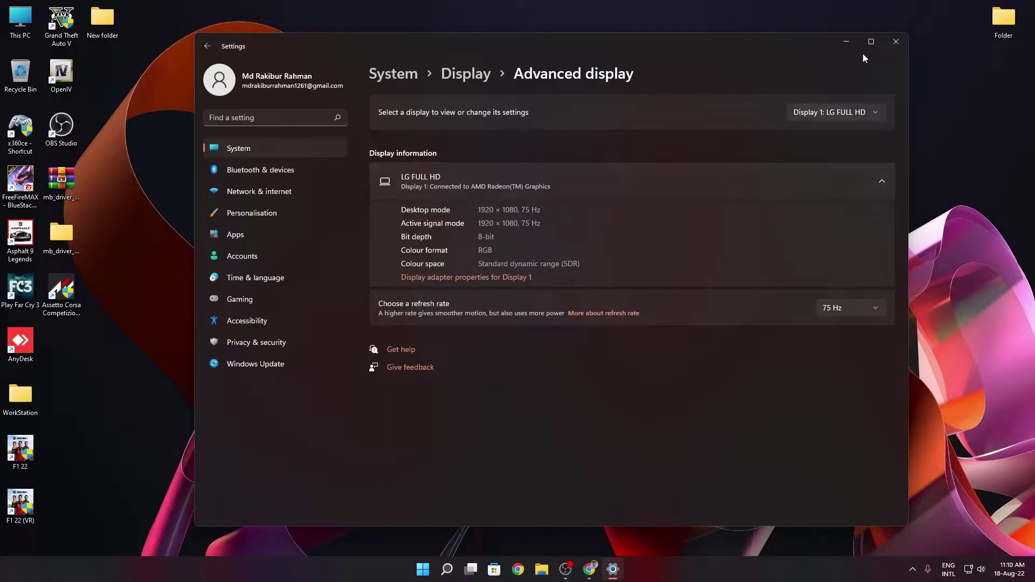
pyautogui.click(844, 43)
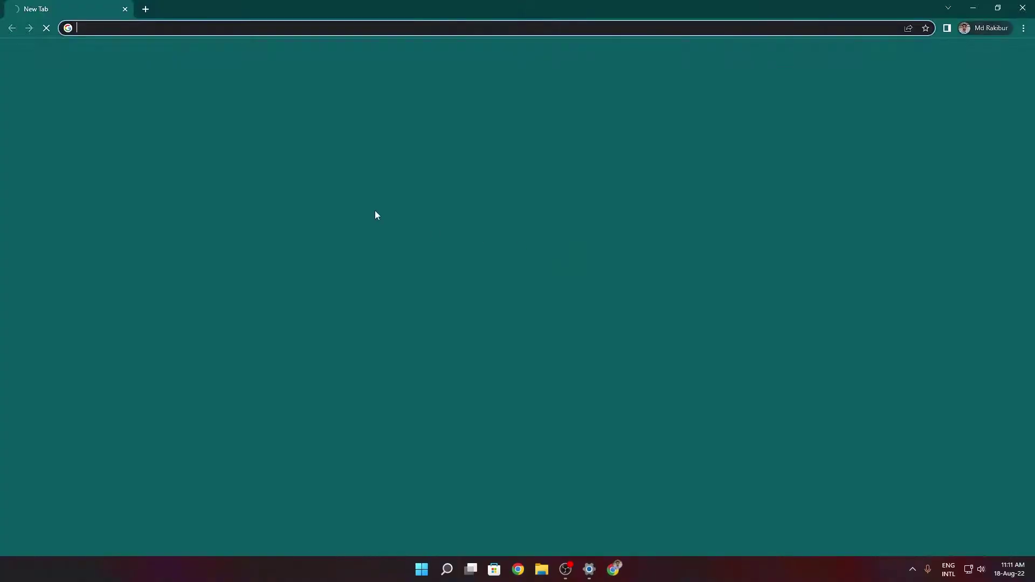
# Search the web for "lg 22mk600m onscreen control" in Chrome and open LG's 22MK600M-B.AHK product support page.
pyautogui.write('lg 22mk')
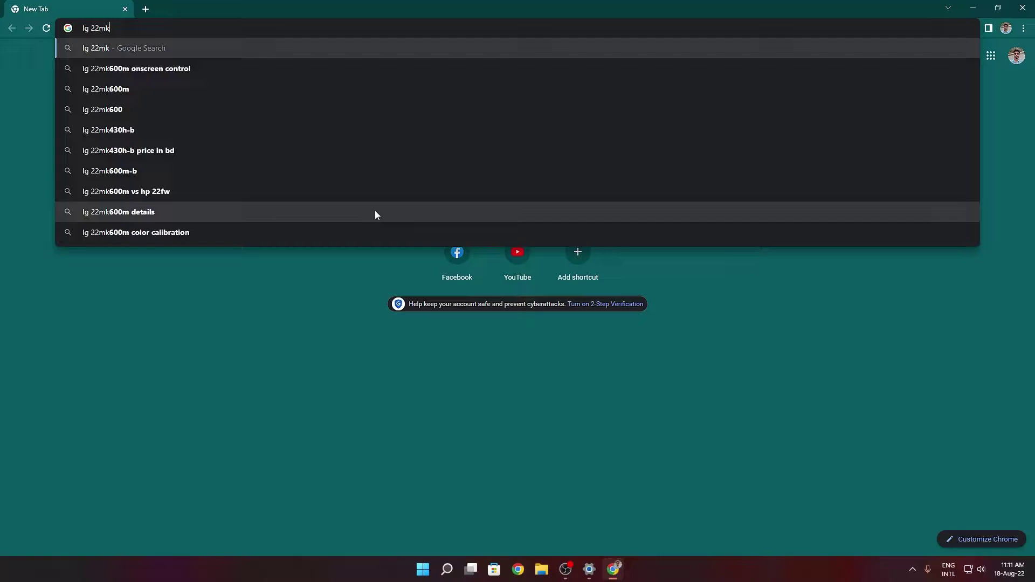
pyautogui.press('Down')
pyautogui.press('Return')
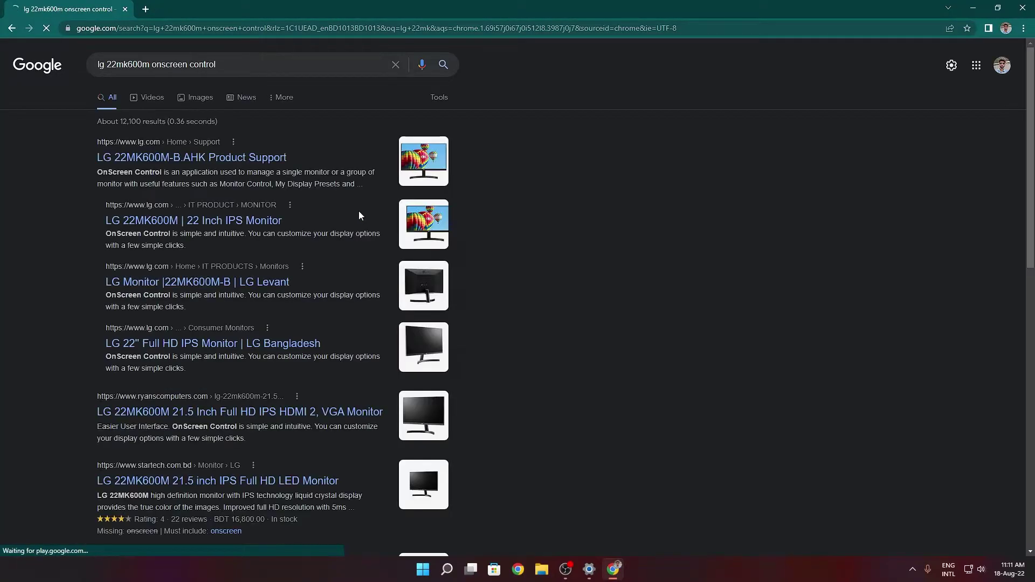
pyautogui.click(199, 158)
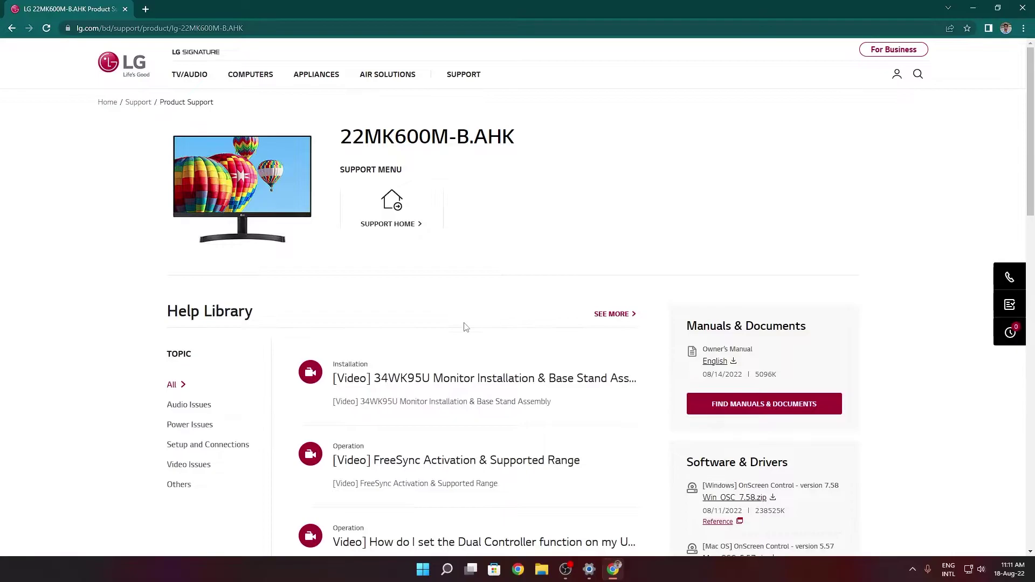
# Examine the Software & Drivers section of the support page, including the Windows and Mac OS versions of OnScreen Control.
pyautogui.scroll(-2, 466, 327)
pyautogui.scroll(-1, 457, 326)
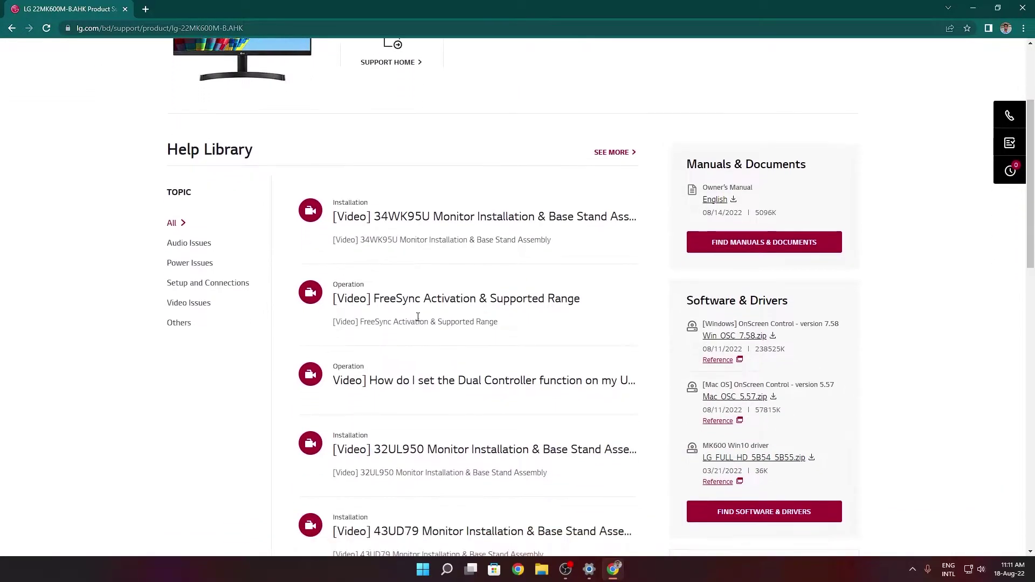
pyautogui.scroll(-1, 446, 318)
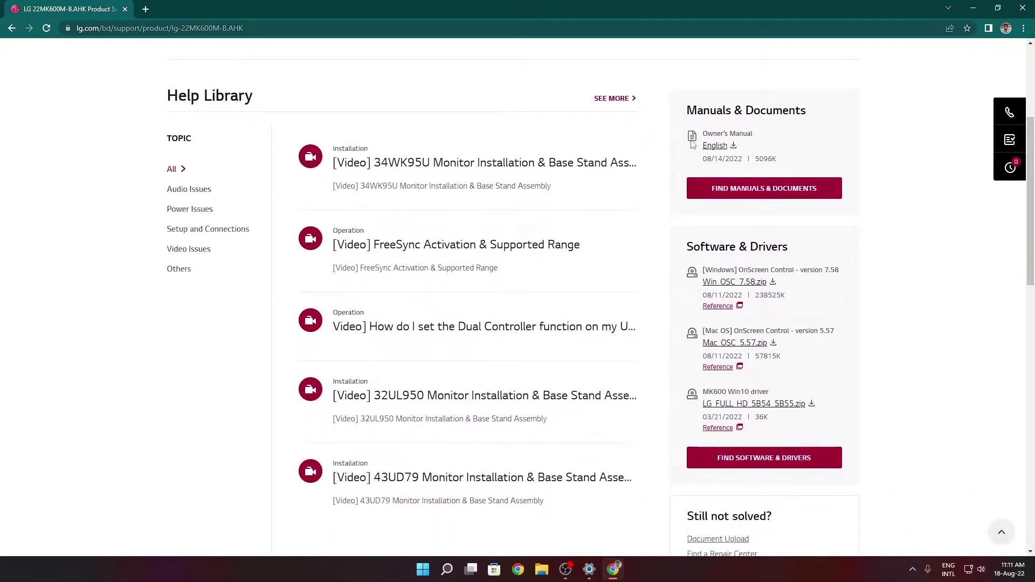
pyautogui.scroll(-5, 550, 328)
pyautogui.scroll(3, 597, 354)
pyautogui.scroll(2, 597, 354)
pyautogui.moveTo(740, 270); pyautogui.dragTo(790, 289)
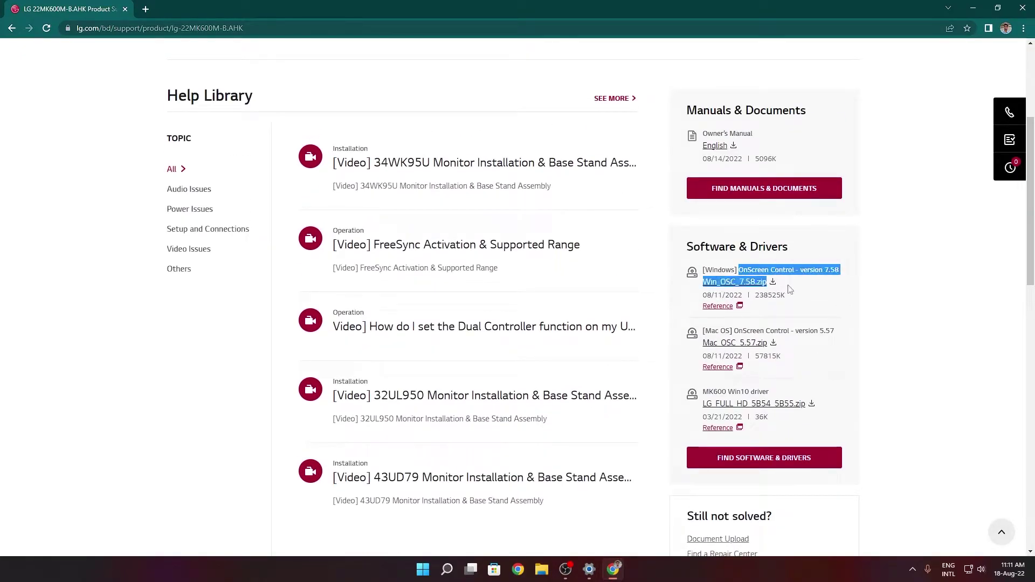
pyautogui.click(822, 296)
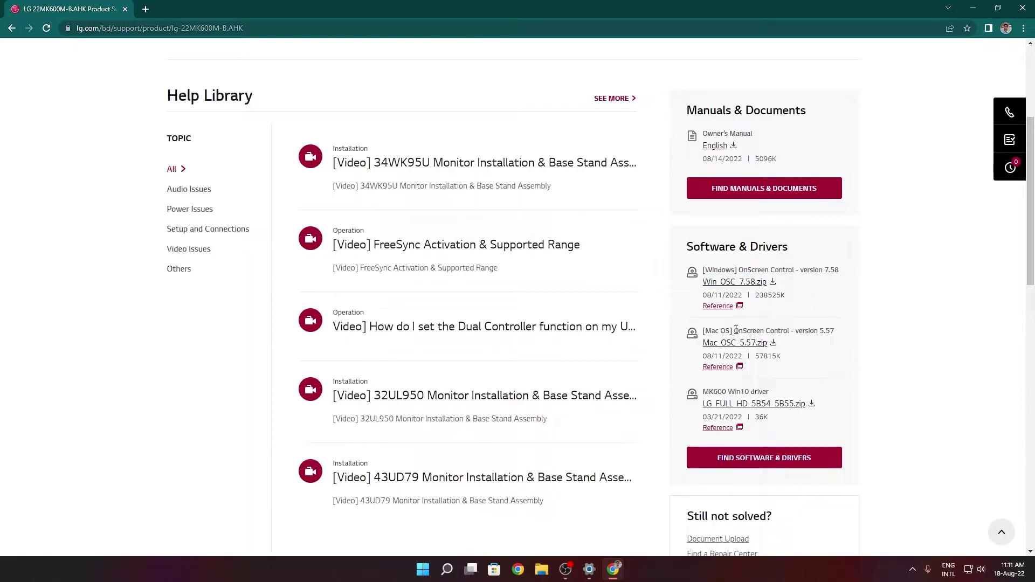
pyautogui.moveTo(736, 330); pyautogui.dragTo(782, 344)
pyautogui.click(803, 349)
# Download the MK600 Win10 driver LG_FULL_HD_5B54_5B55.zip and the Windows OnScreen Control package Win_OSC_7.58.zip.
pyautogui.moveTo(704, 395); pyautogui.dragTo(772, 396)
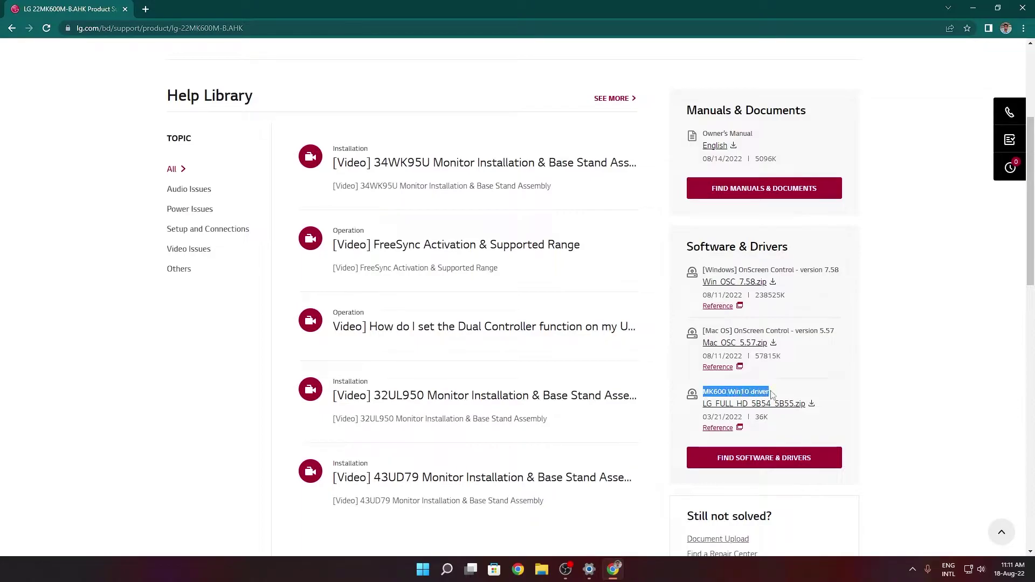
pyautogui.click(813, 393)
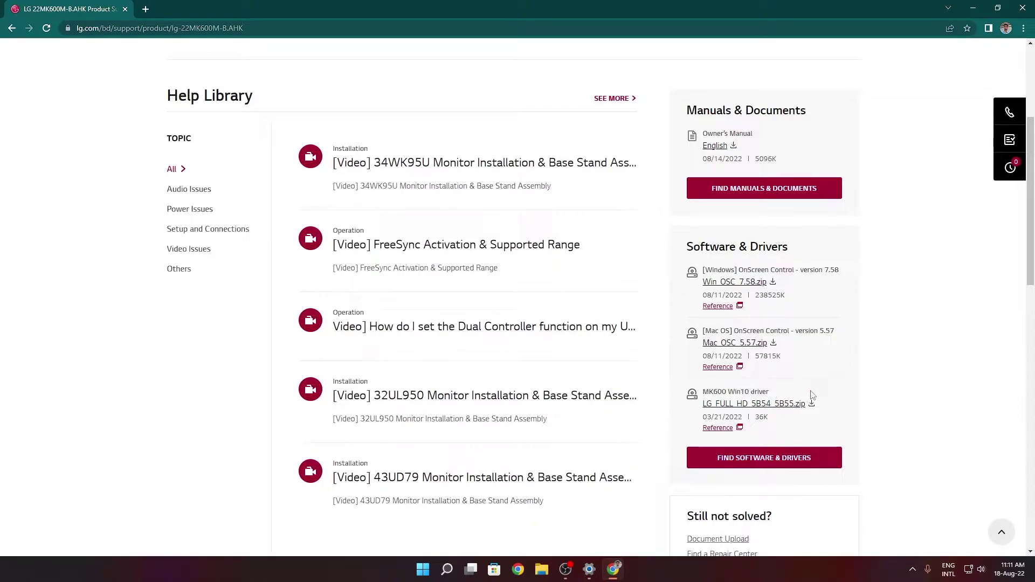
pyautogui.click(768, 404)
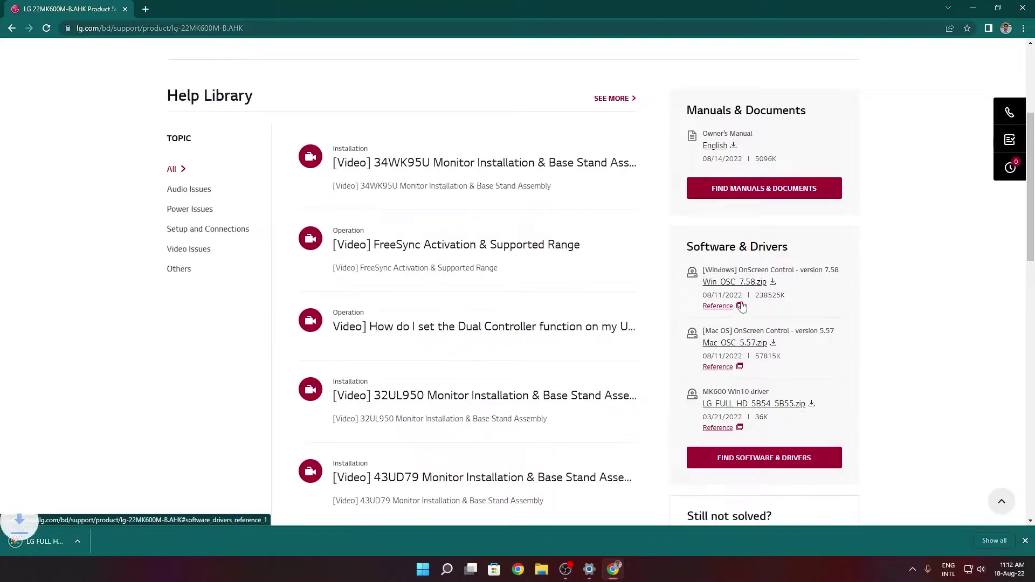
pyautogui.click(738, 284)
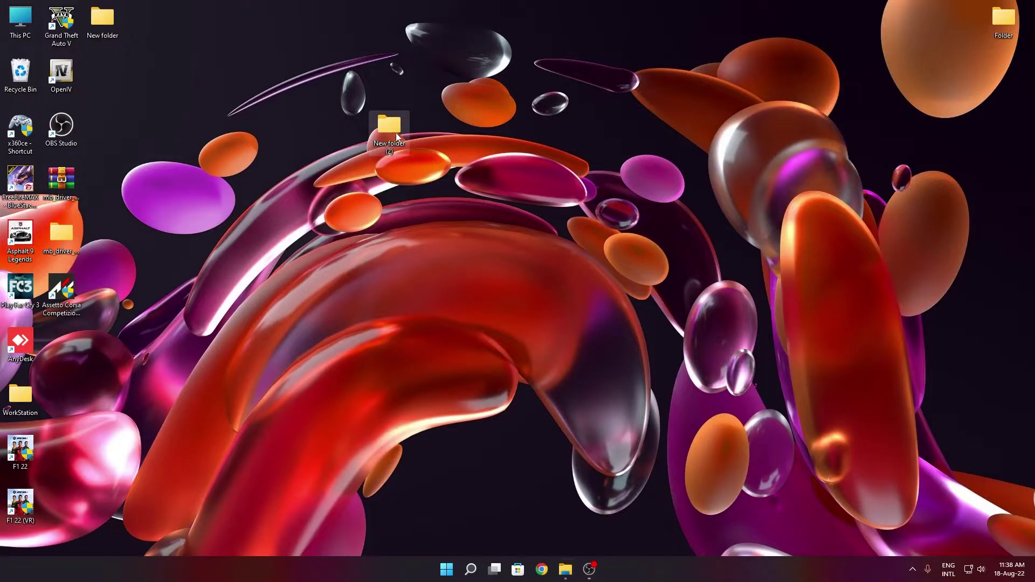
# Open New folder (2) on the desktop and extract LG FULL HD 5B54 5B55.zip into a folder of the same name with WinRAR.
pyautogui.doubleClick(393, 131)
pyautogui.moveTo(502, 56); pyautogui.dragTo(498, 1)
pyautogui.click(208, 99)
pyautogui.rightClick(207, 100)
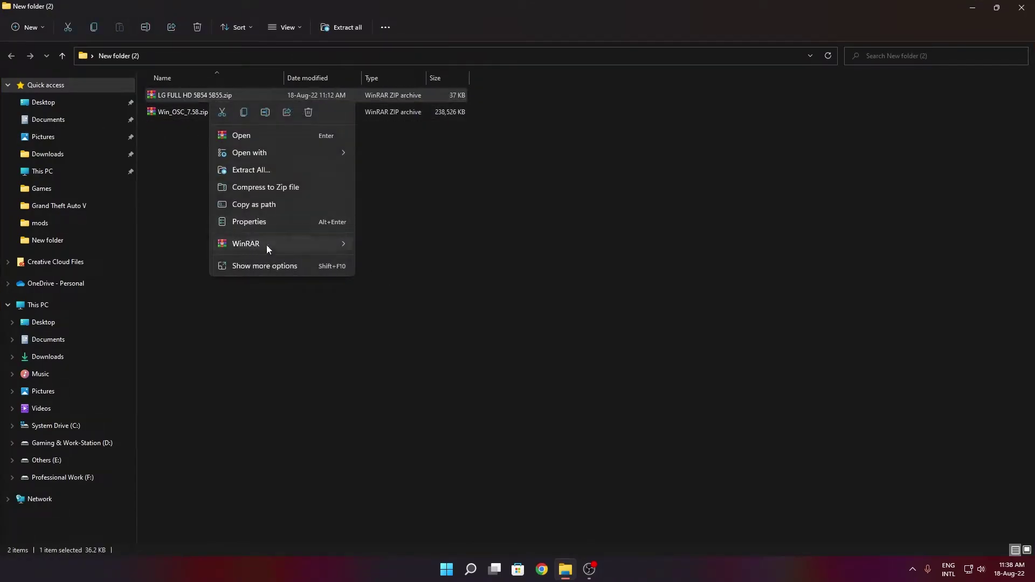
pyautogui.moveTo(329, 243)
pyautogui.click(401, 281)
# Extract Win_OSC_7.58.zip into its own Win_OSC_7.58 folder with WinRAR.
pyautogui.click(199, 130)
pyautogui.rightClick(199, 130)
pyautogui.moveTo(280, 275)
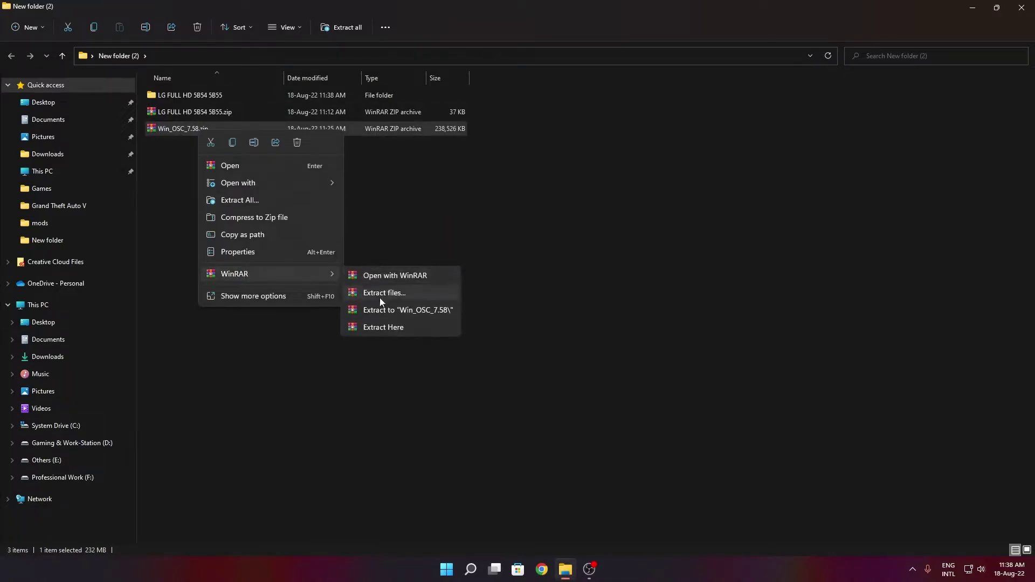
pyautogui.click(384, 308)
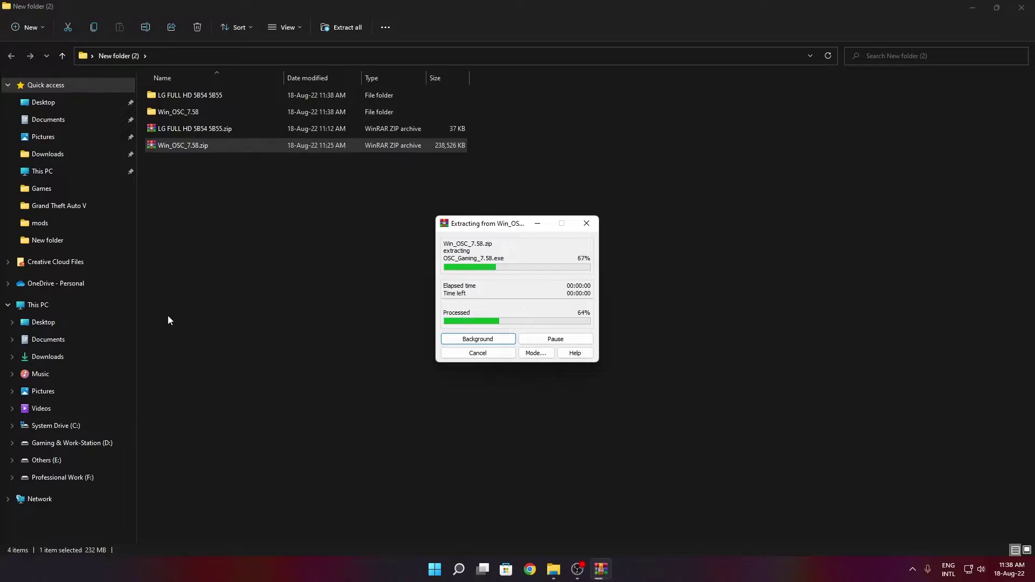
pyautogui.click(272, 246)
# Run Setup.exe from the LG FULL HD 5B54 5B55 folder, install the LG FULL HD driver, and close the installer and folder.
pyautogui.doubleClick(194, 95)
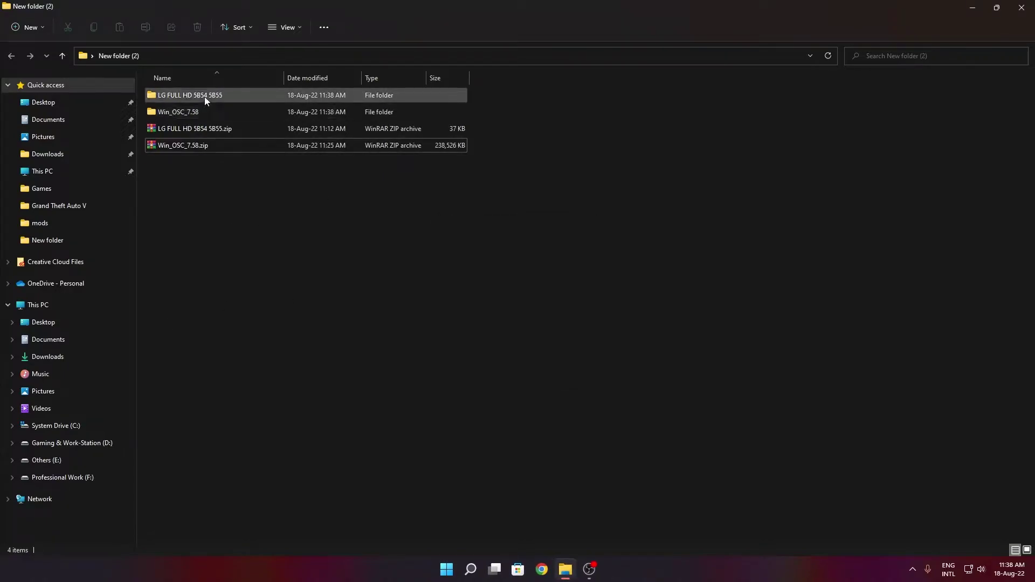
pyautogui.doubleClick(202, 146)
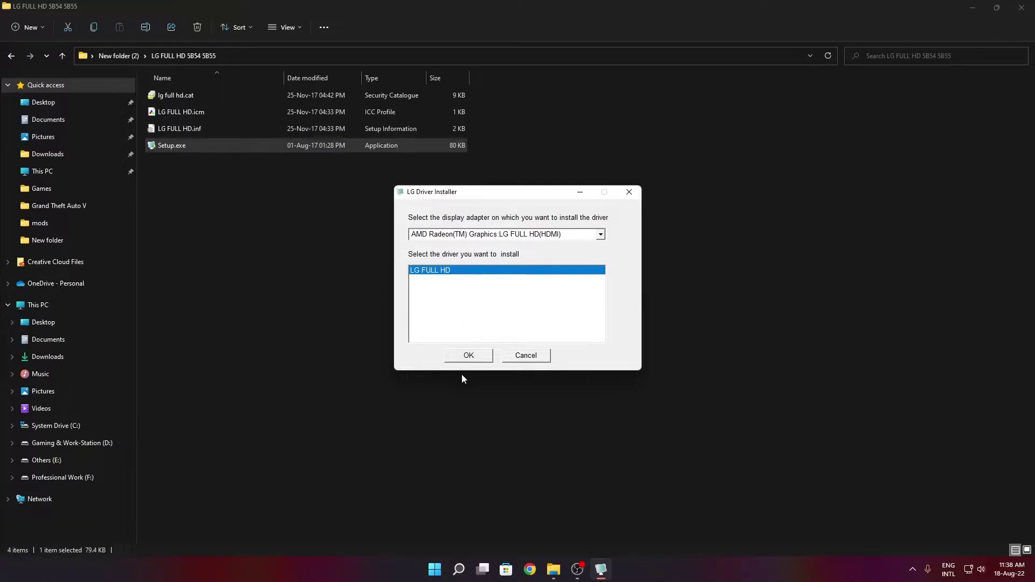
pyautogui.click(468, 355)
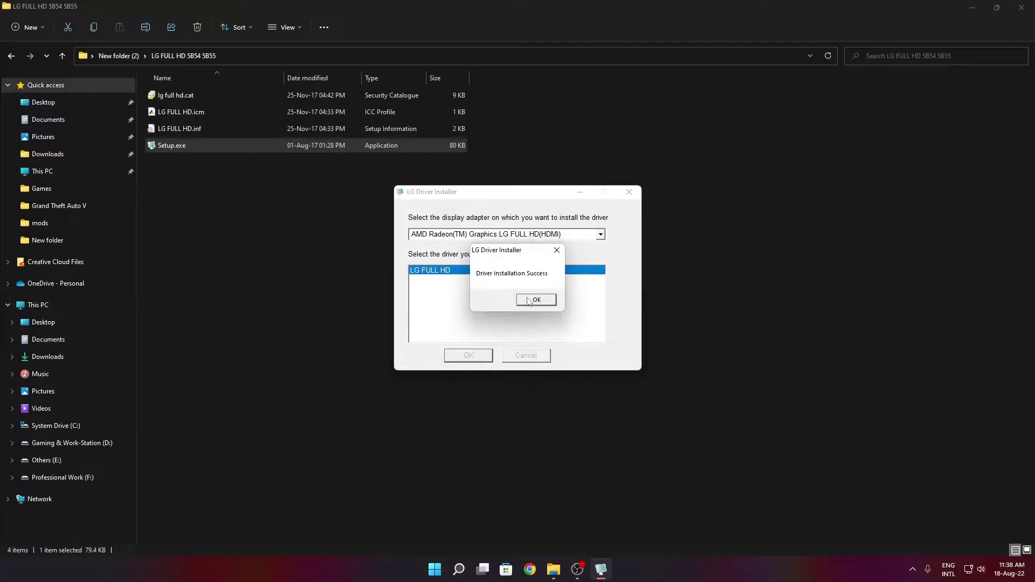
pyautogui.click(540, 300)
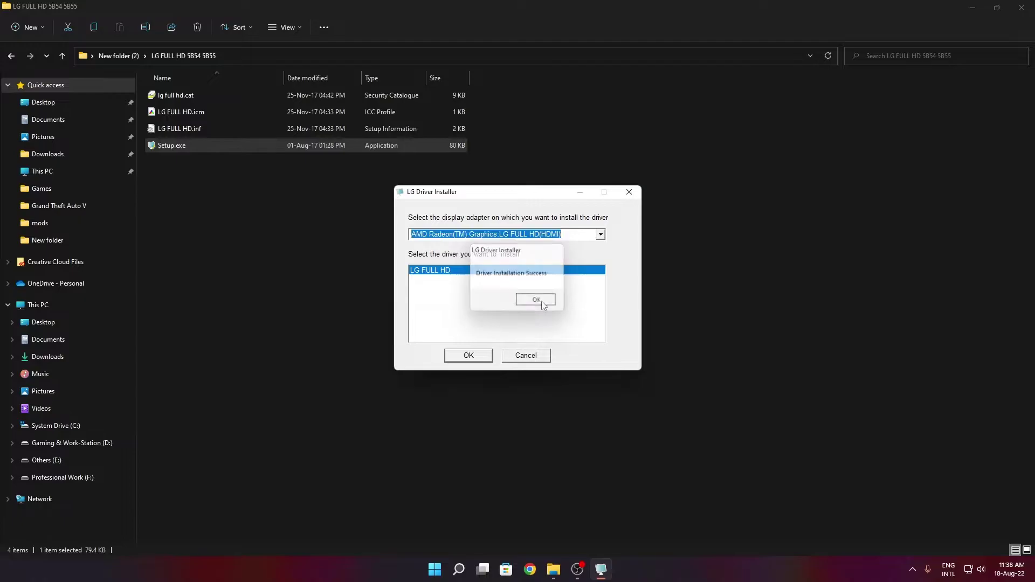
pyautogui.click(629, 192)
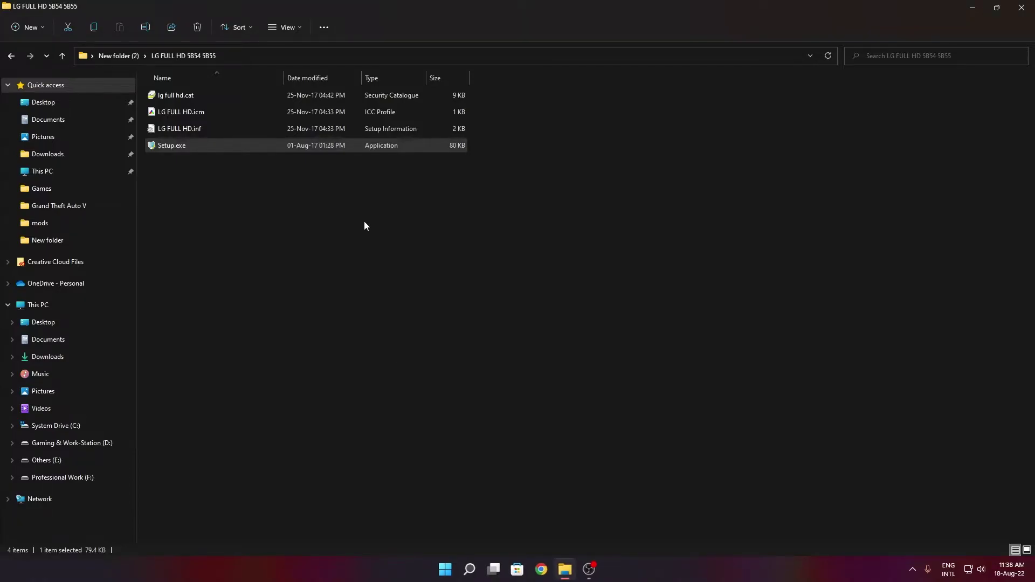
pyautogui.click(1021, 7)
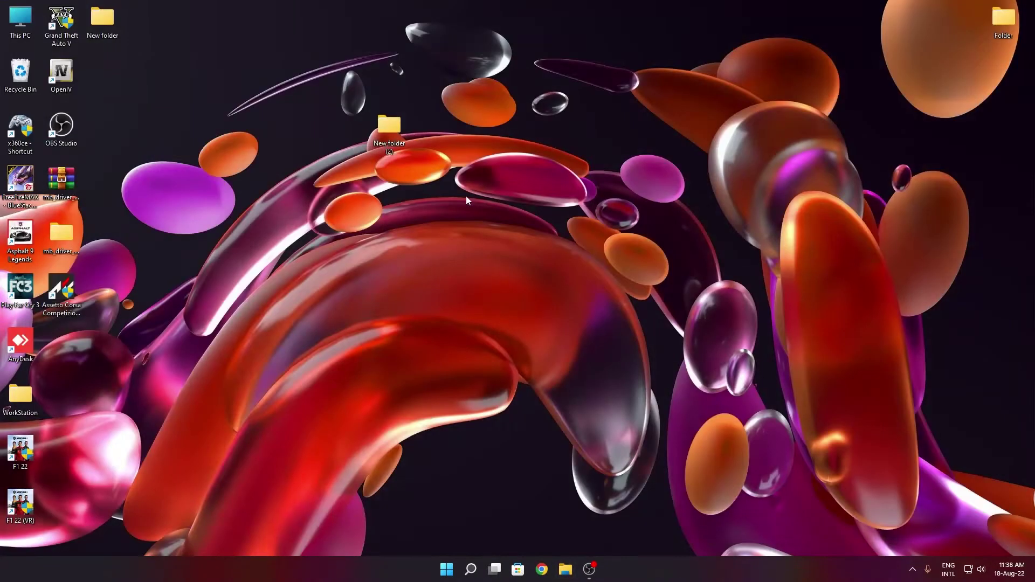
# Run OSC_Gaming_7.58.exe from the Win_OSC_7.58 folder and install OnScreen Control, accepting the license agreement.
pyautogui.doubleClick(389, 132)
pyautogui.doubleClick(221, 108)
pyautogui.doubleClick(222, 96)
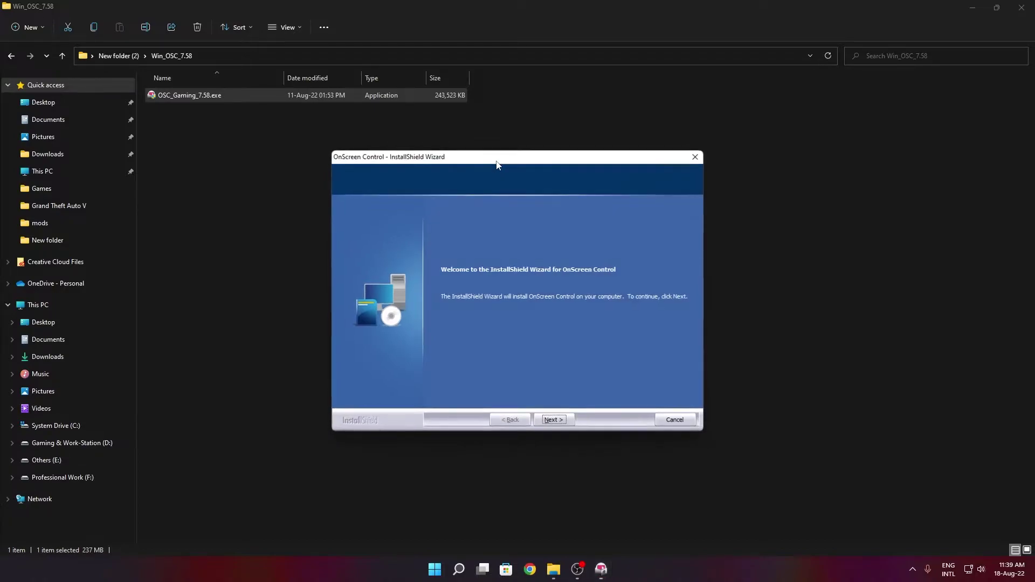
pyautogui.click(554, 421)
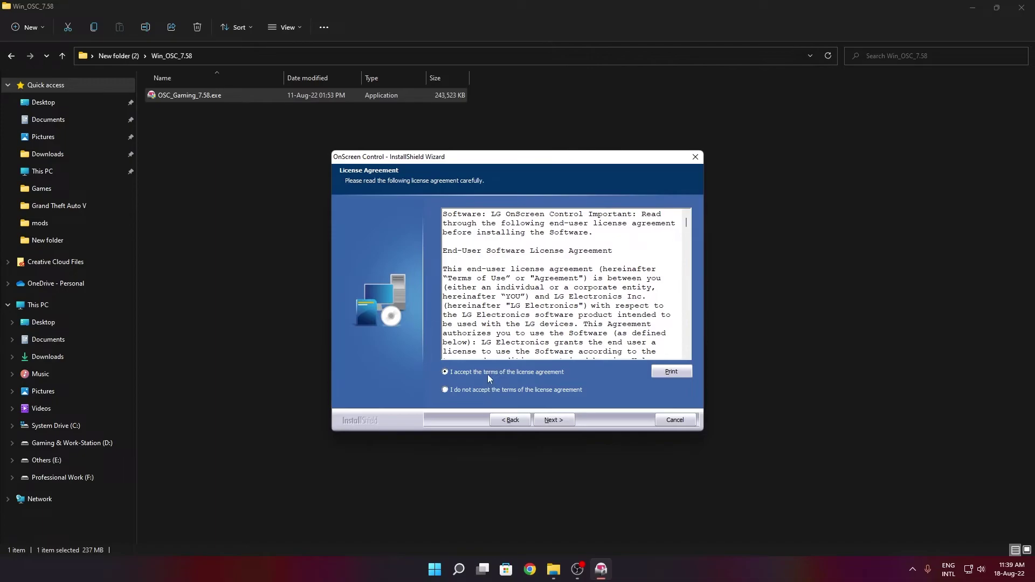
pyautogui.click(556, 421)
pyautogui.click(555, 420)
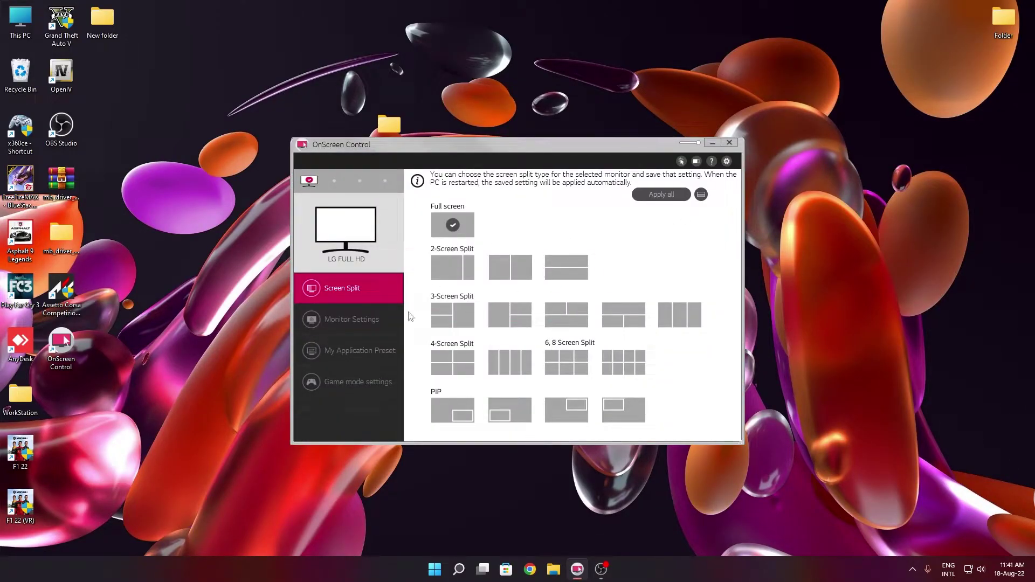
# Keep the full screen layout, and in the monitor settings lower the brightness to 4 and return it to 10.
pyautogui.click(447, 231)
pyautogui.click(346, 320)
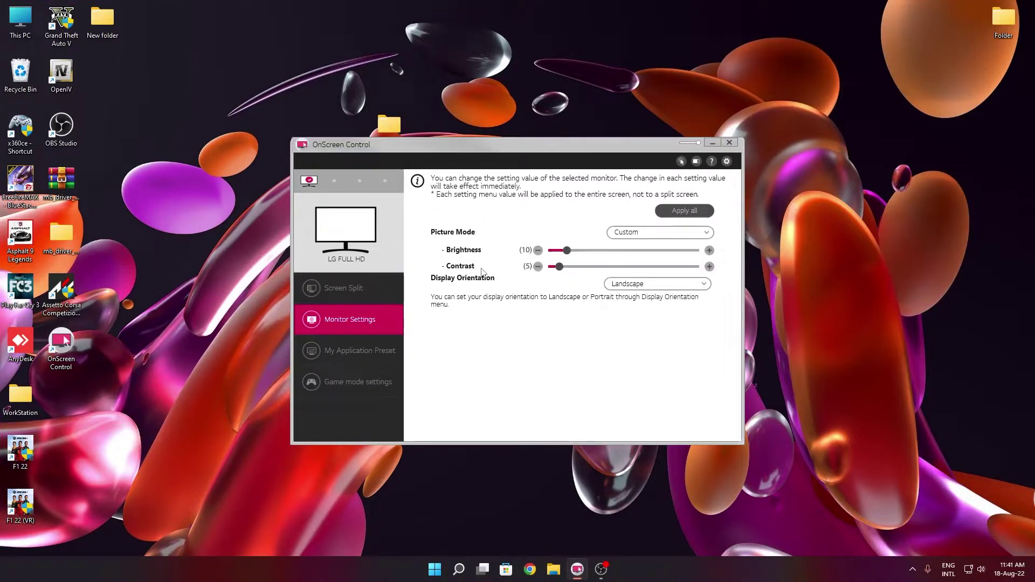
pyautogui.moveTo(570, 255)
pyautogui.mouseDown()
pyautogui.moveTo(655, 252)
pyautogui.moveTo(560, 256)
pyautogui.mouseUp()
pyautogui.click(537, 250)
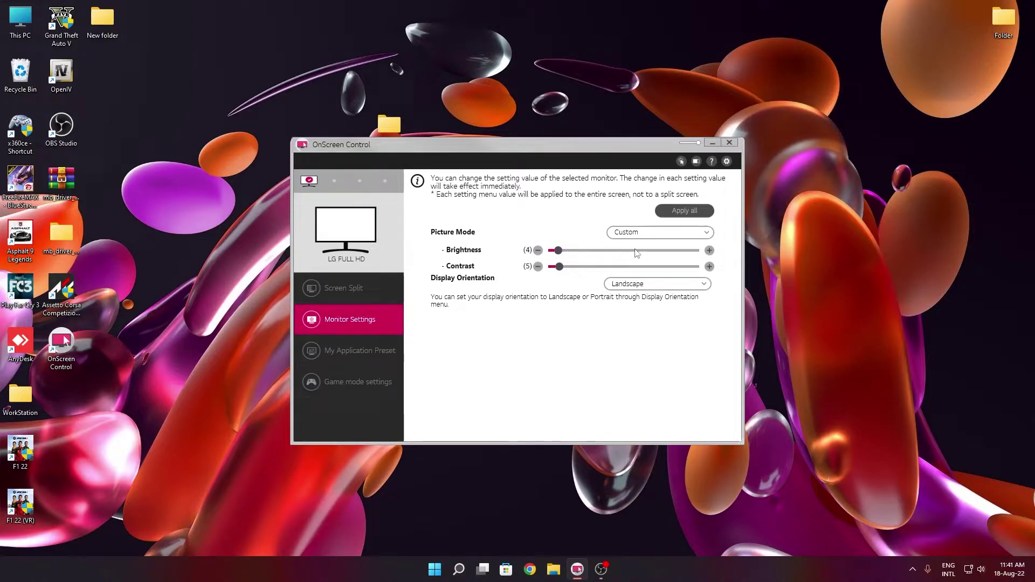
pyautogui.click(710, 251)
pyautogui.click(709, 251)
pyautogui.click(710, 250)
pyautogui.click(710, 251)
# Examine the Picture Mode choices, the My Application Preset page, and the Response Time choices in the game mode settings.
pyautogui.click(664, 236)
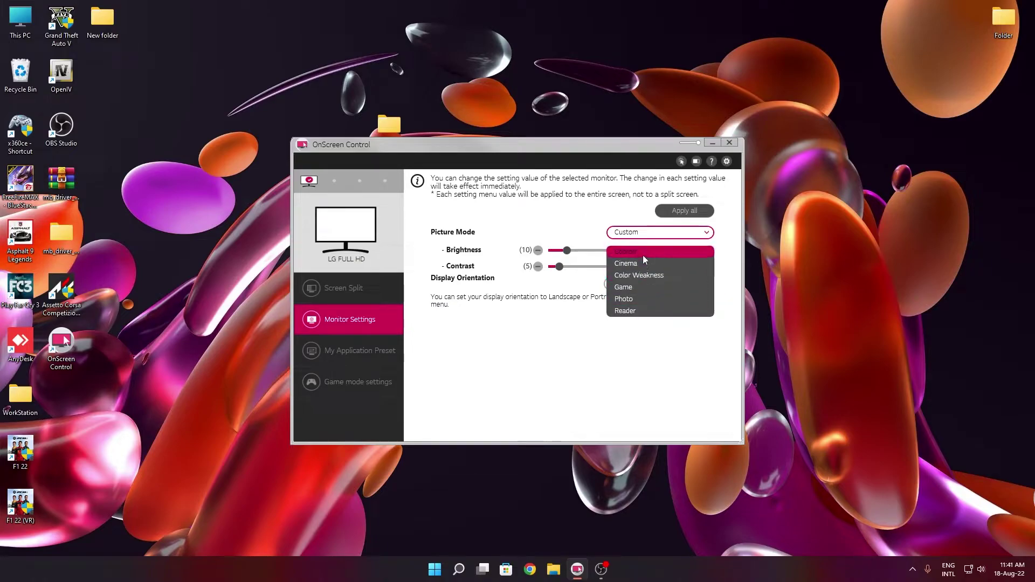
pyautogui.click(638, 345)
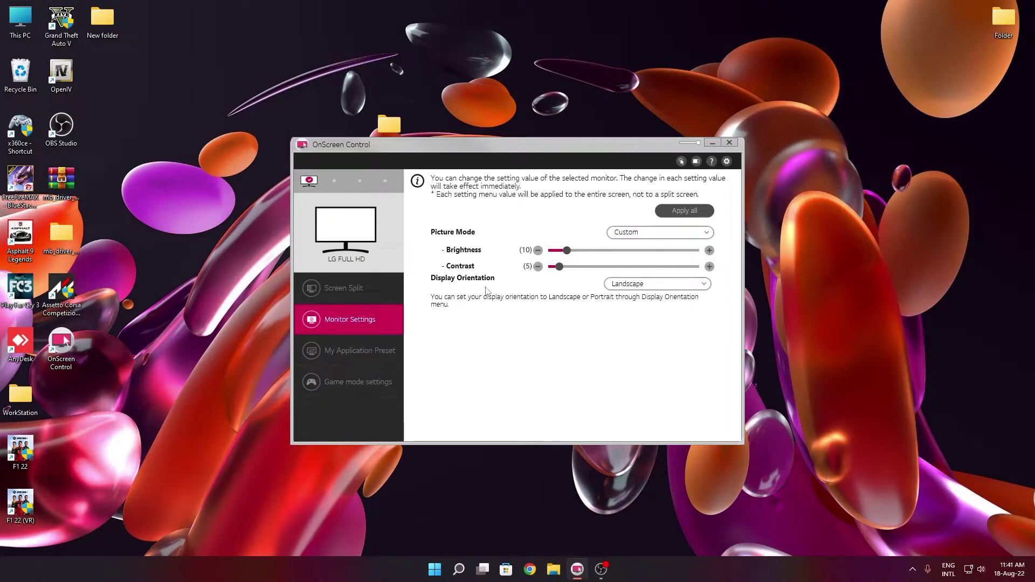
pyautogui.click(369, 345)
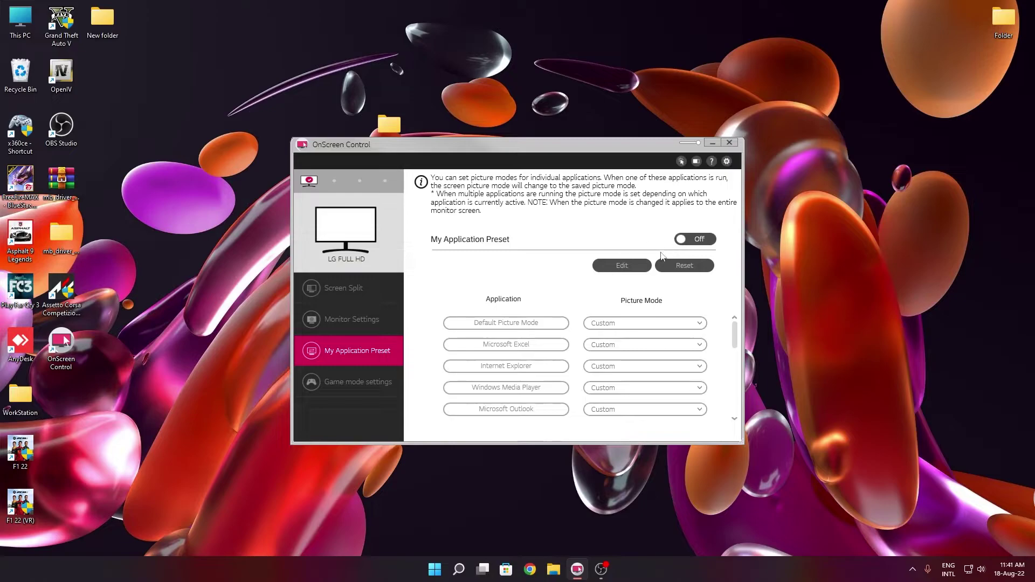
pyautogui.click(332, 381)
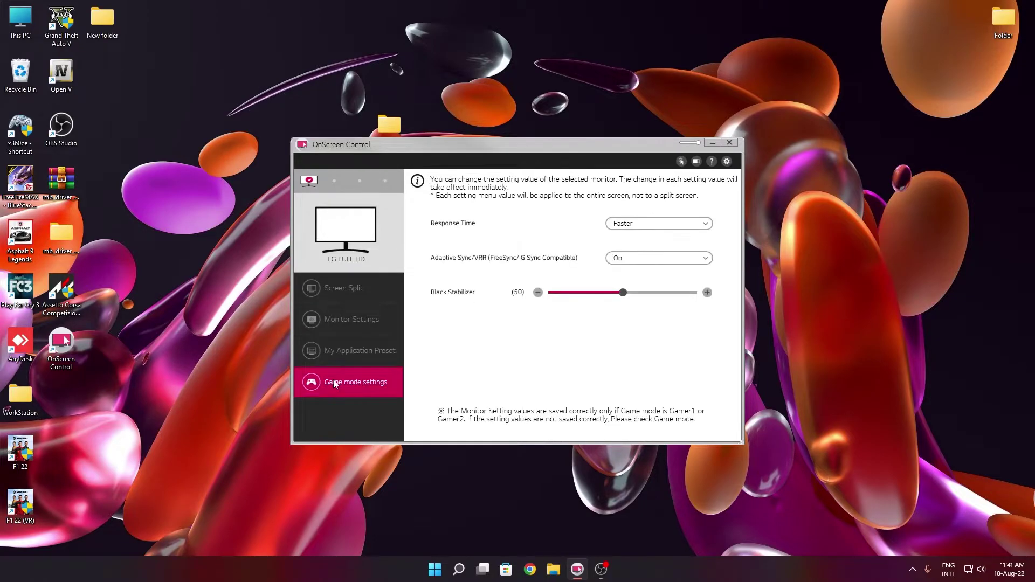
pyautogui.click(649, 227)
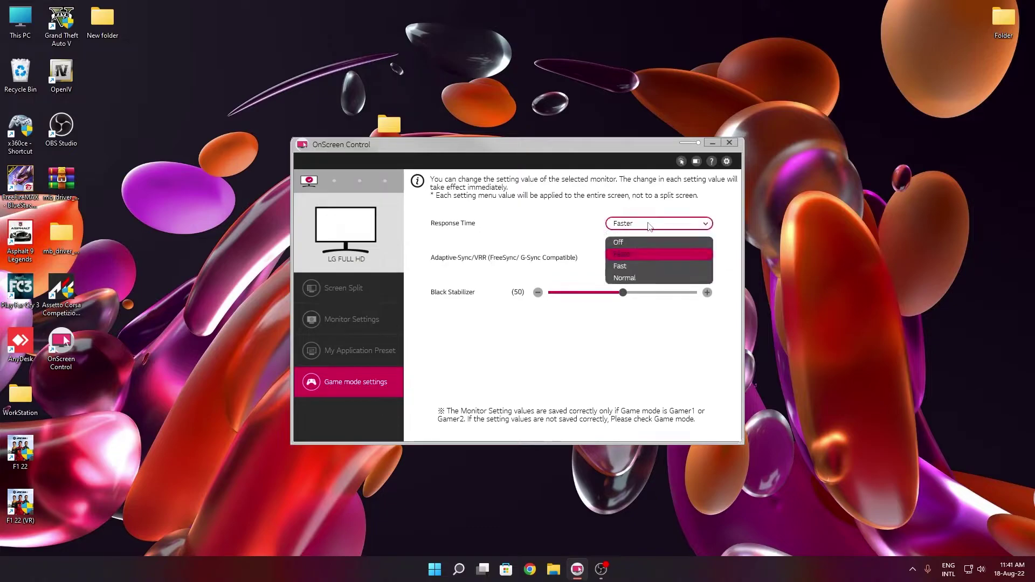
pyautogui.click(604, 212)
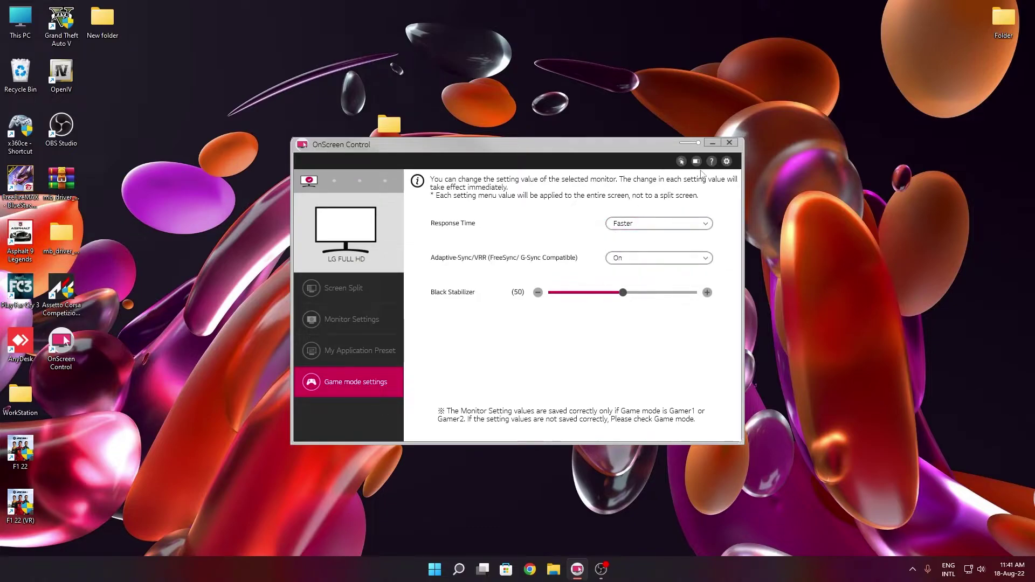
pyautogui.moveTo(697, 143)
pyautogui.mouseDown()
pyautogui.moveTo(684, 143)
pyautogui.moveTo(698, 143)
pyautogui.mouseUp()
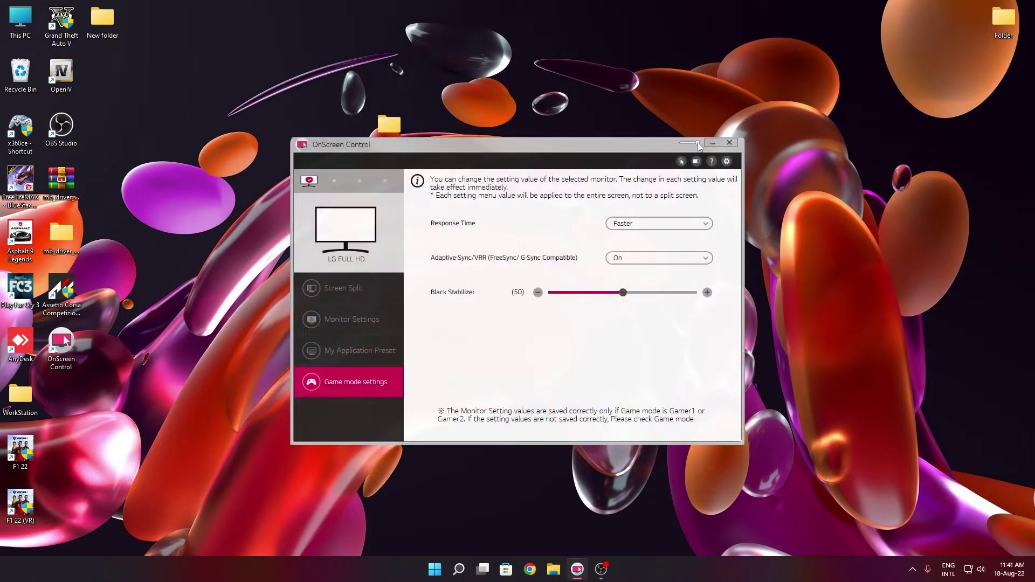
# In the OnScreen Control general settings, turn off Auto Update and Auto Start, and switch to the Gaming UI.
pyautogui.click(726, 161)
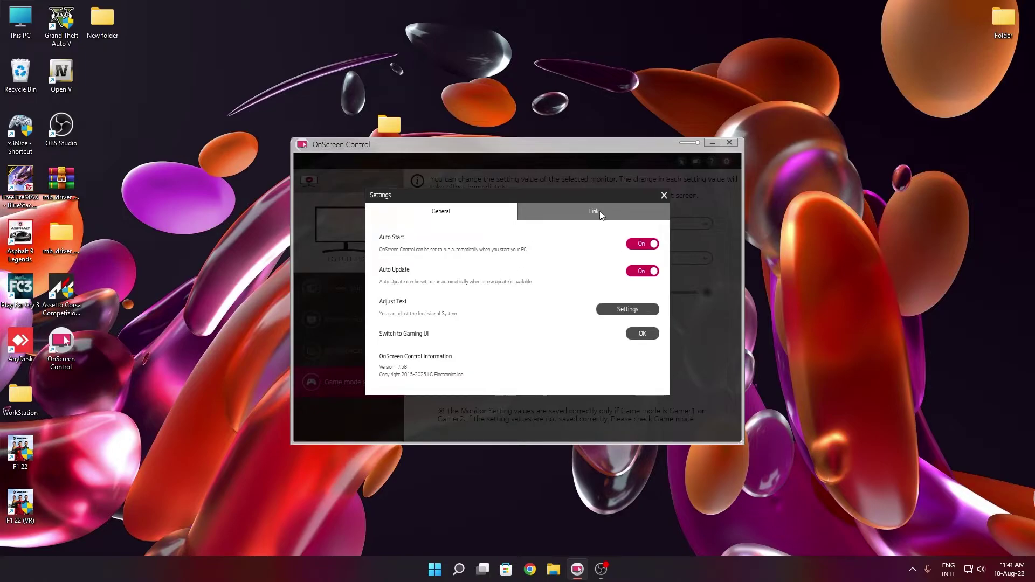
pyautogui.click(649, 274)
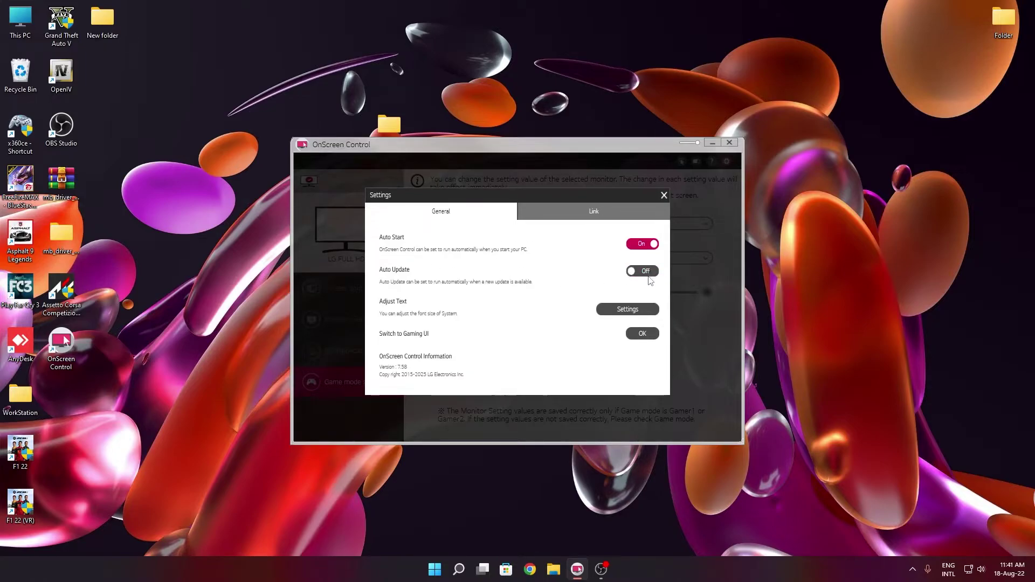
pyautogui.click(652, 245)
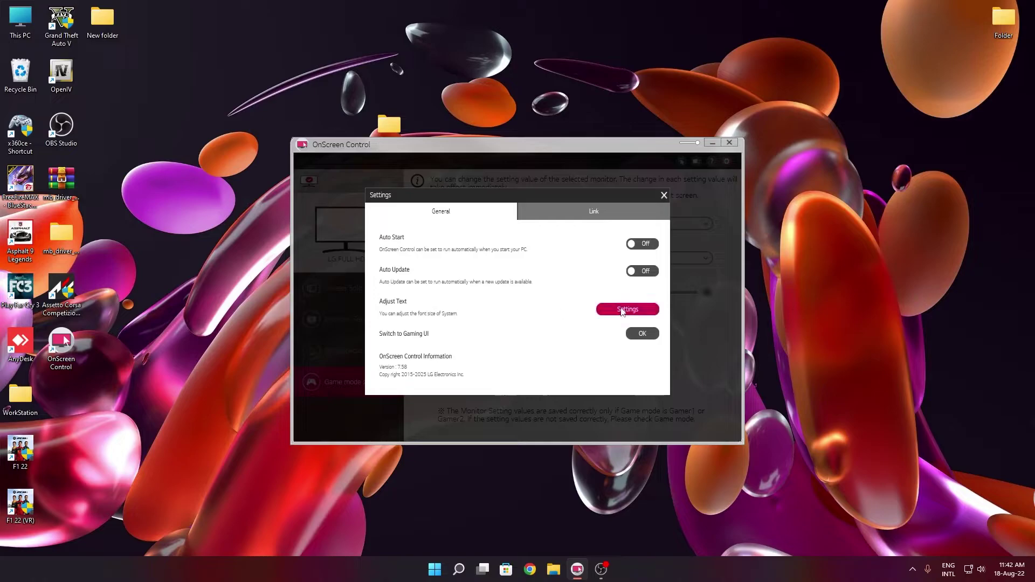
pyautogui.click(642, 333)
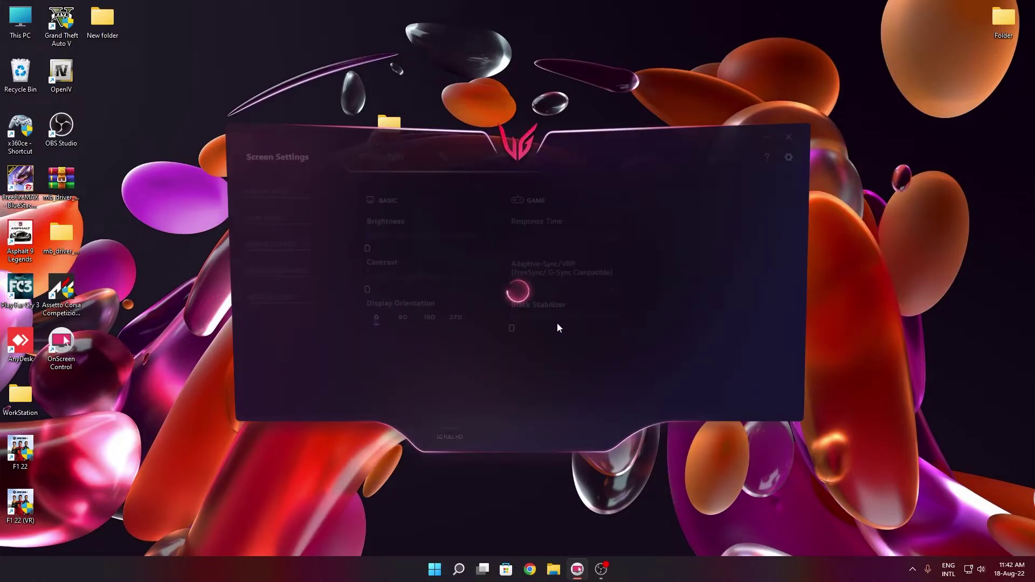
# Reposition the gaming interface window slightly and set the monitor brightness to 12.
pyautogui.moveTo(509, 152)
pyautogui.mouseDown()
pyautogui.moveTo(496, 136)
pyautogui.moveTo(507, 152)
pyautogui.moveTo(529, 122)
pyautogui.moveTo(513, 165)
pyautogui.moveTo(602, 157)
pyautogui.moveTo(527, 151)
pyautogui.mouseUp()
pyautogui.rightClick(495, 73)
pyautogui.click(538, 118)
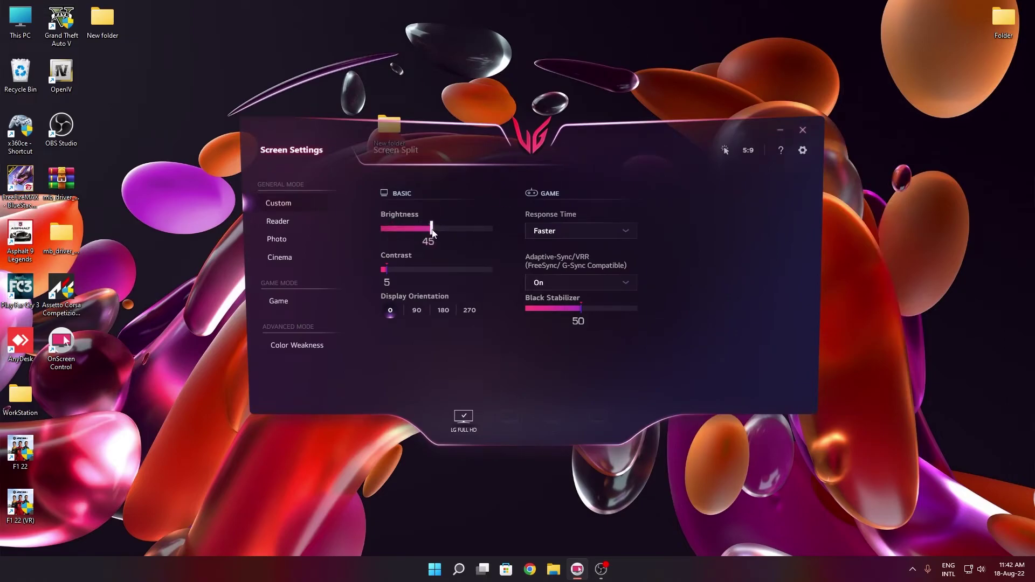
pyautogui.moveTo(431, 228)
pyautogui.mouseDown()
pyautogui.moveTo(499, 228)
pyautogui.moveTo(431, 231)
pyautogui.mouseUp()
# Check the Response Time and Adaptive-Sync/VRR choices, and try the Black Stabilizer slider, returning it to 50.
pyautogui.click(574, 230)
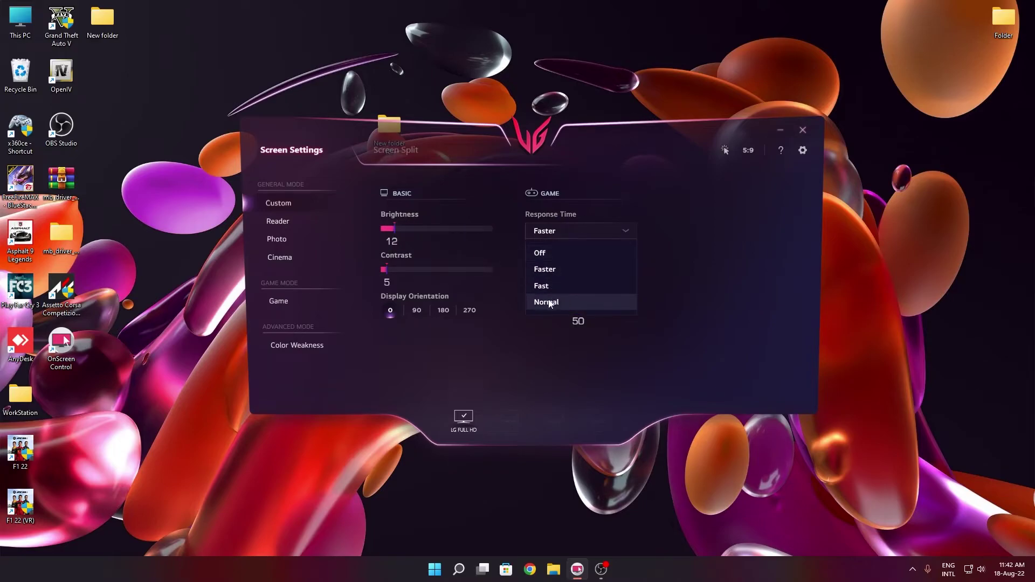
pyautogui.click(733, 291)
pyautogui.click(603, 281)
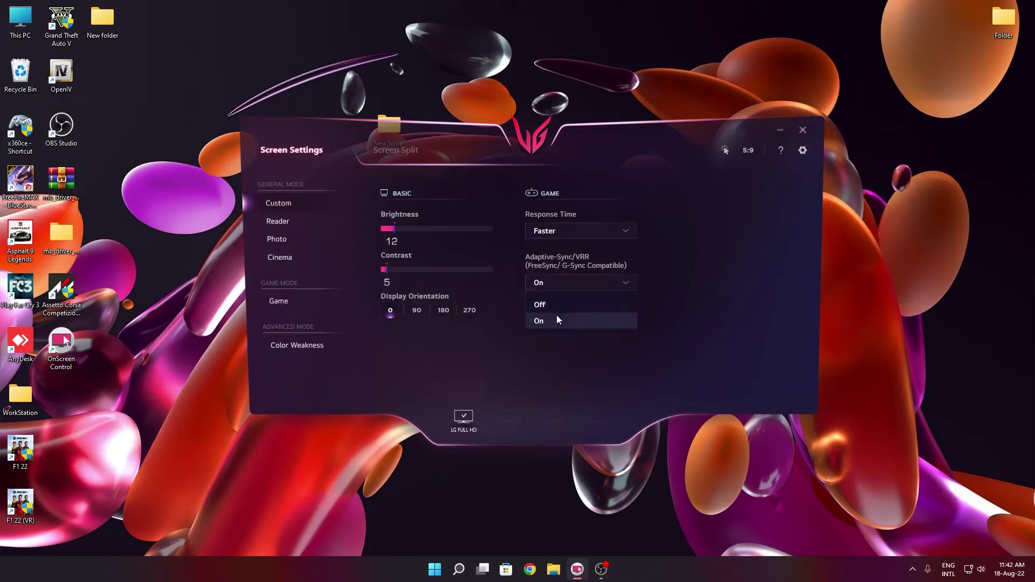
pyautogui.click(717, 273)
pyautogui.moveTo(581, 315)
pyautogui.mouseDown()
pyautogui.moveTo(635, 310)
pyautogui.moveTo(577, 313)
pyautogui.mouseUp()
pyautogui.moveTo(564, 312)
pyautogui.mouseDown()
pyautogui.moveTo(531, 315)
pyautogui.moveTo(582, 311)
pyautogui.mouseUp()
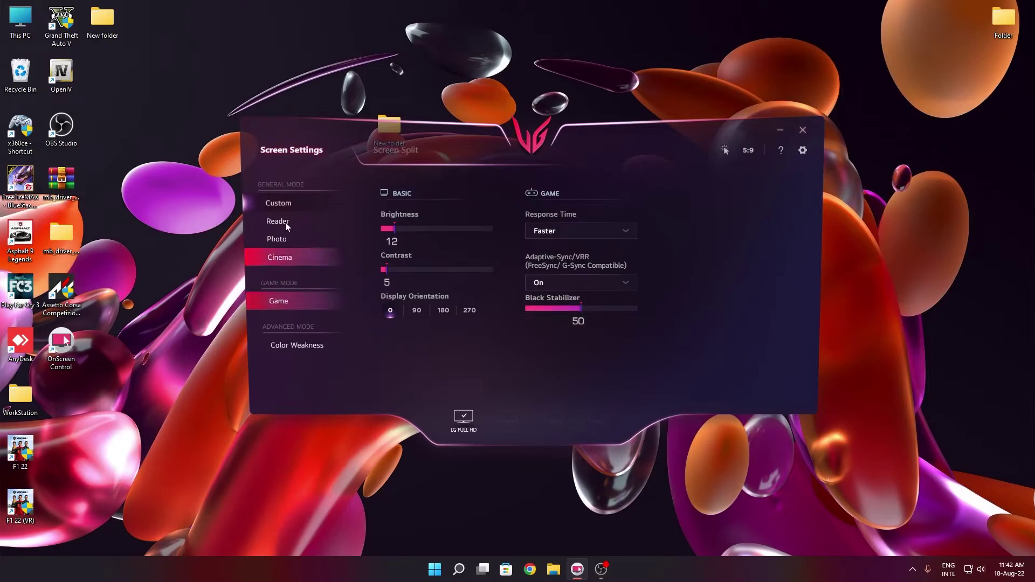
# Try the Game and Color Weakness picture modes, returning to Custom after each.
pyautogui.click(283, 303)
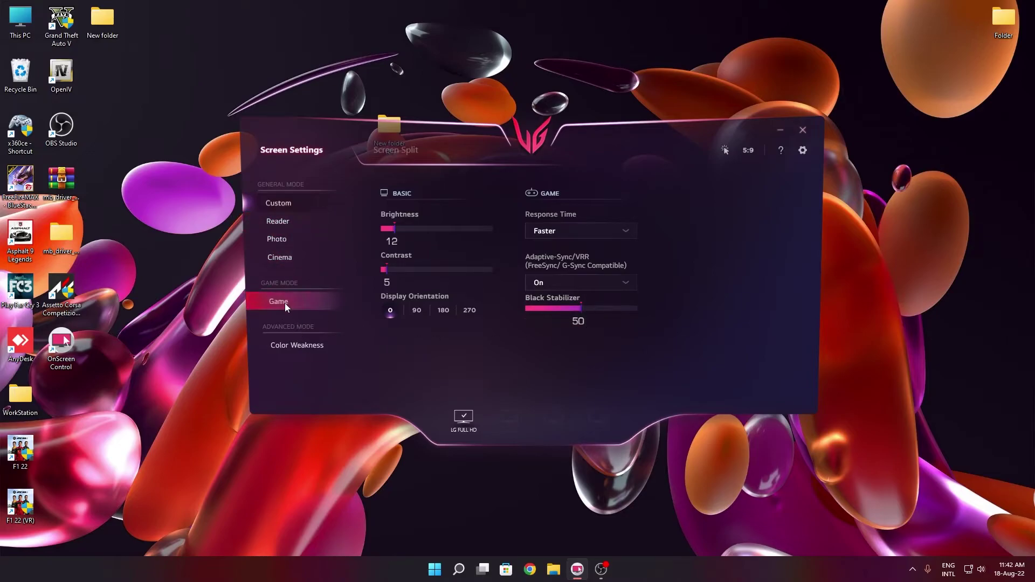
pyautogui.click(283, 204)
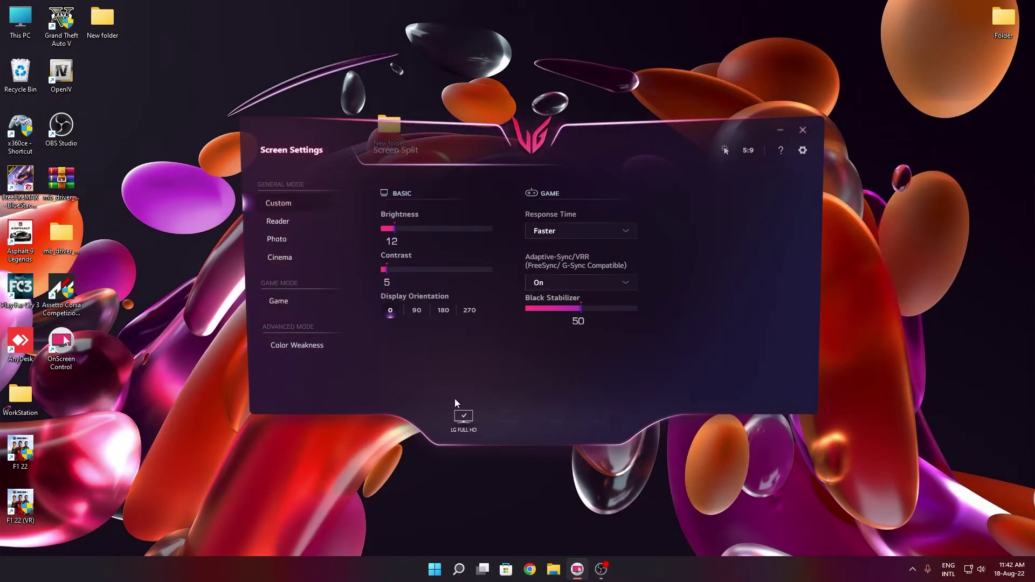
pyautogui.click(307, 344)
pyautogui.click(286, 203)
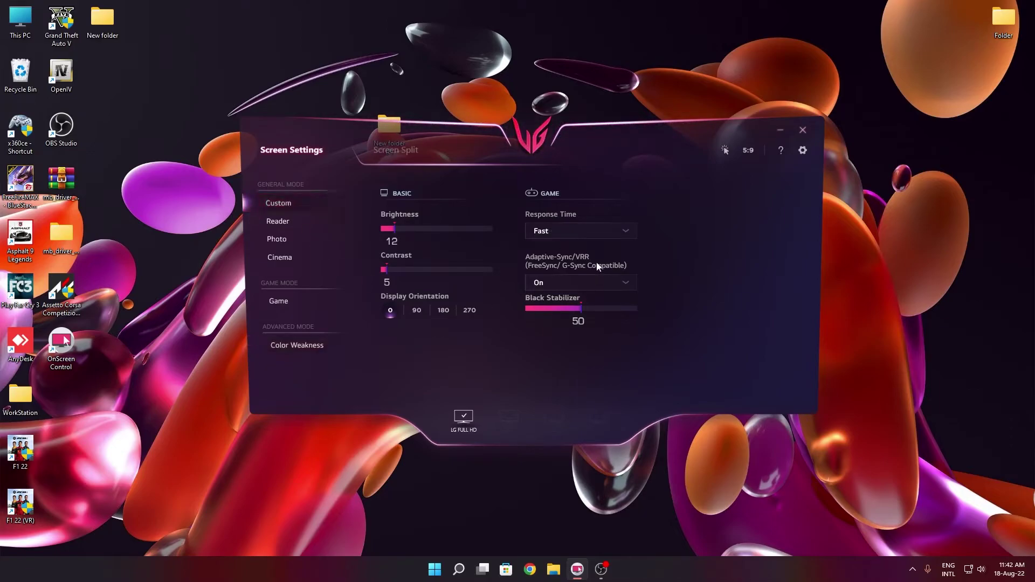
# Set Response Time to Fast and return it to Faster.
pyautogui.scroll(-1, 586, 229)
pyautogui.click(603, 231)
pyautogui.click(585, 287)
pyautogui.click(586, 233)
pyautogui.click(564, 268)
# Open My Application Preset in the settings and activate it for the LG FULL HD monitor.
pyautogui.click(798, 152)
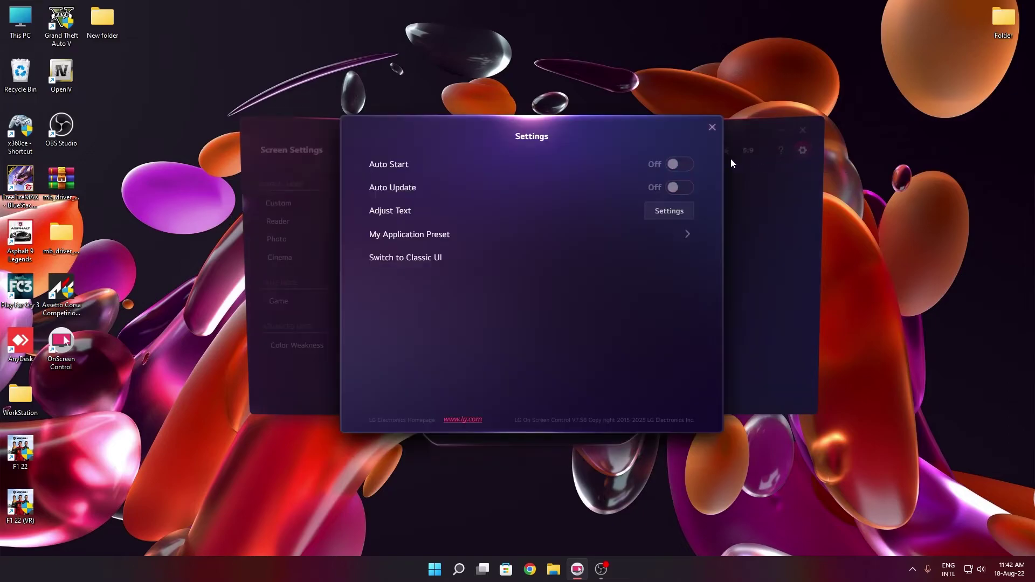
pyautogui.click(668, 237)
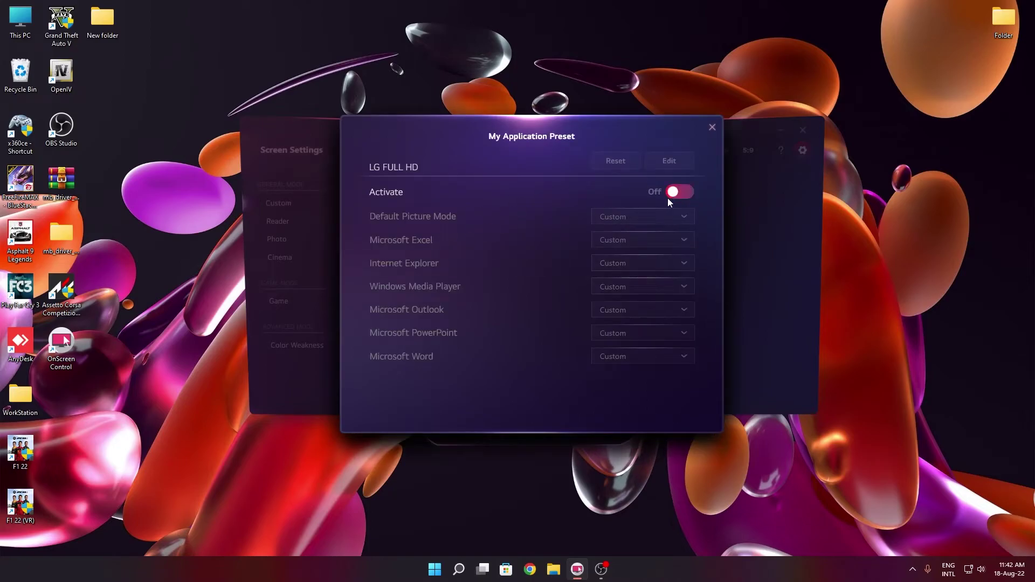
pyautogui.click(681, 193)
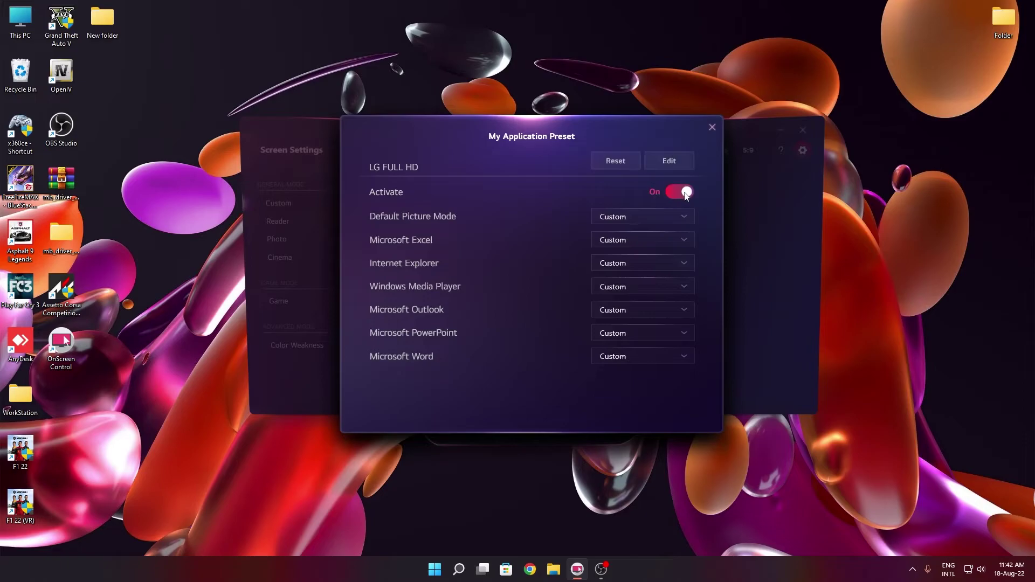
# Examine the picture mode choices for Default Picture Mode, Microsoft Excel, Internet Explorer and Microsoft Outlook.
pyautogui.click(636, 216)
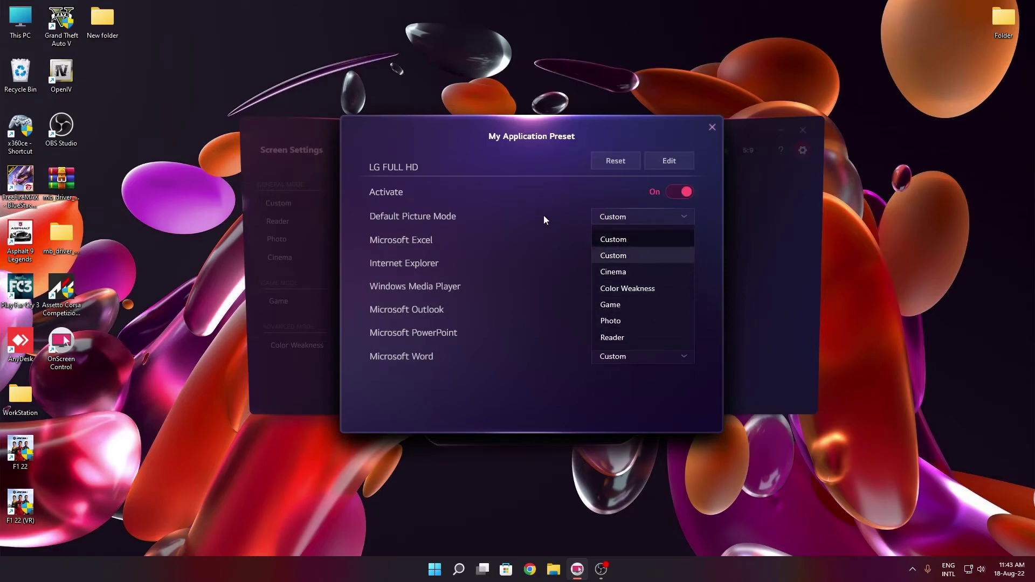
pyautogui.click(633, 216)
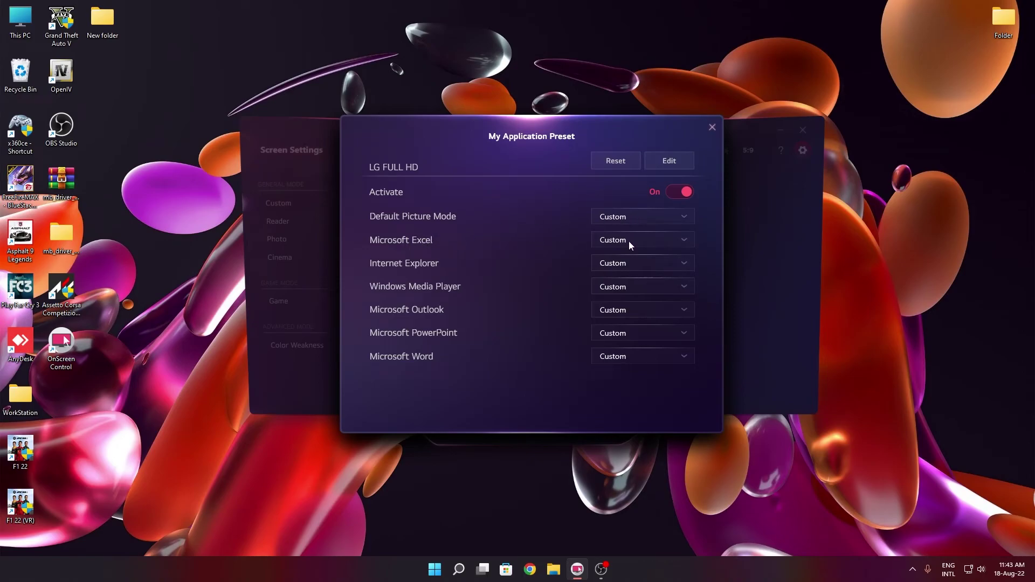
pyautogui.click(628, 240)
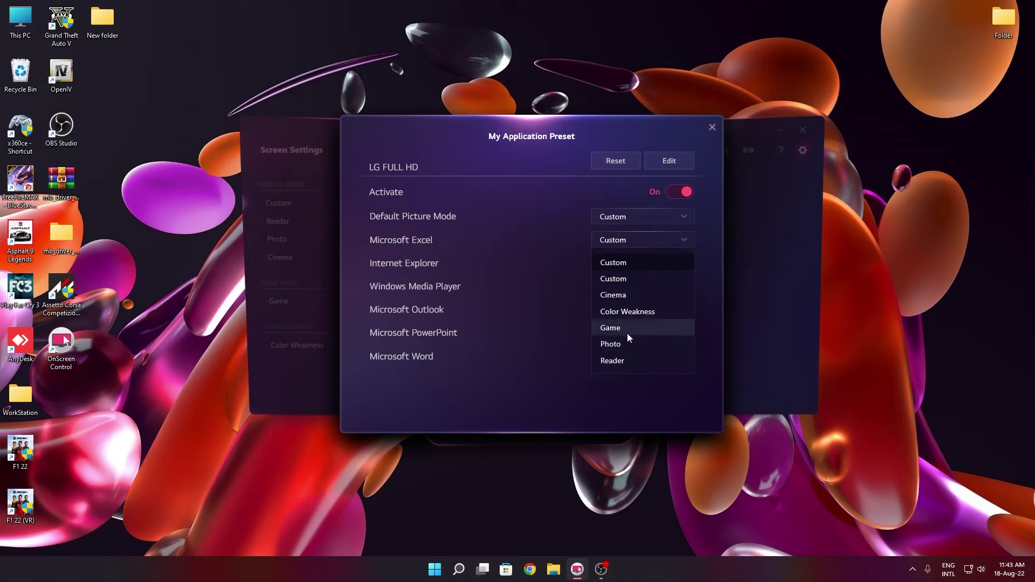
pyautogui.click(549, 237)
pyautogui.click(663, 264)
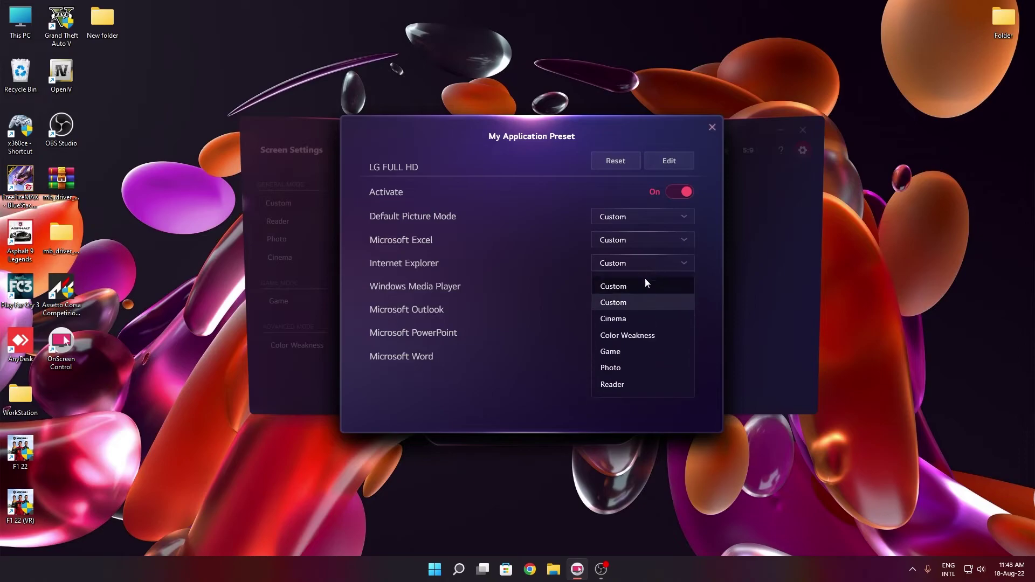
pyautogui.click(503, 221)
pyautogui.click(619, 310)
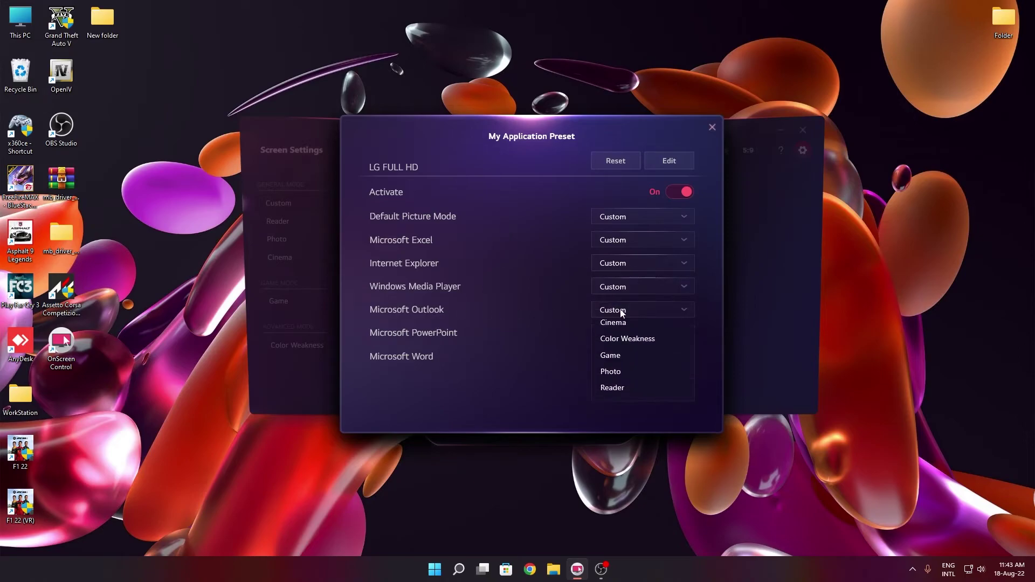
pyautogui.click(545, 287)
# Set the Microsoft Word preset to Reader and back to Custom, deactivate My Application Preset and close its window.
pyautogui.click(612, 356)
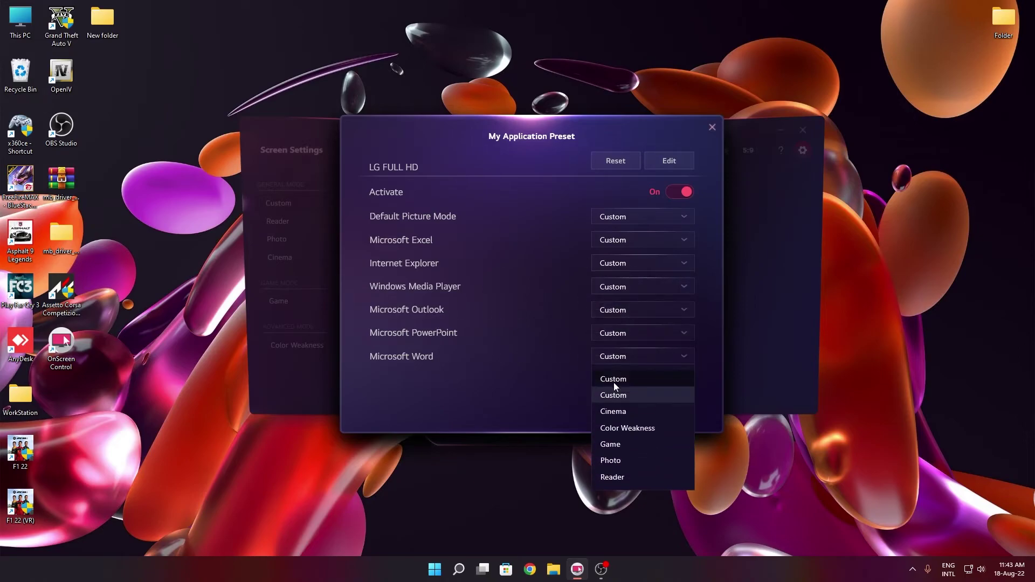
pyautogui.click(613, 471)
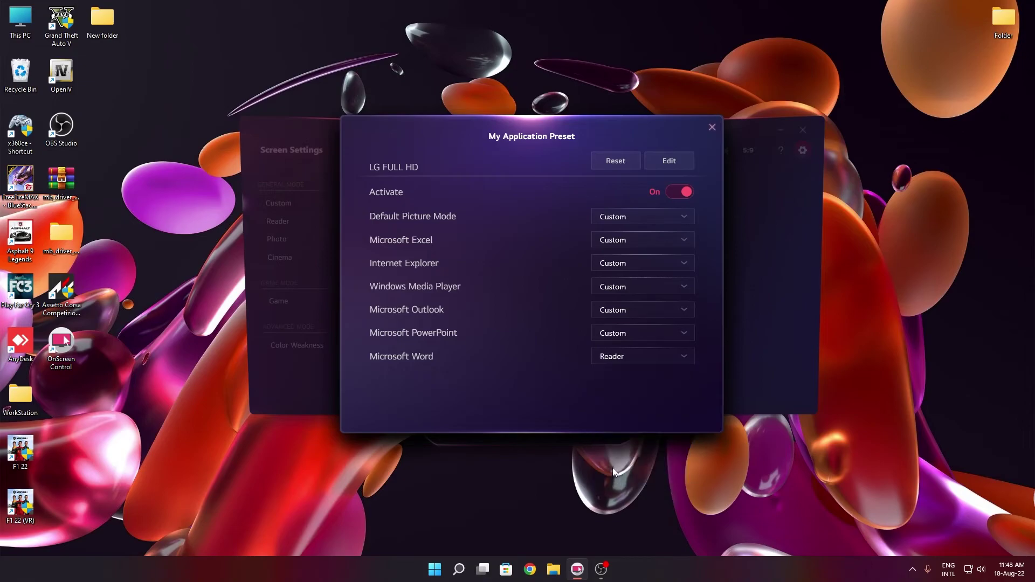
pyautogui.click(618, 358)
pyautogui.click(615, 396)
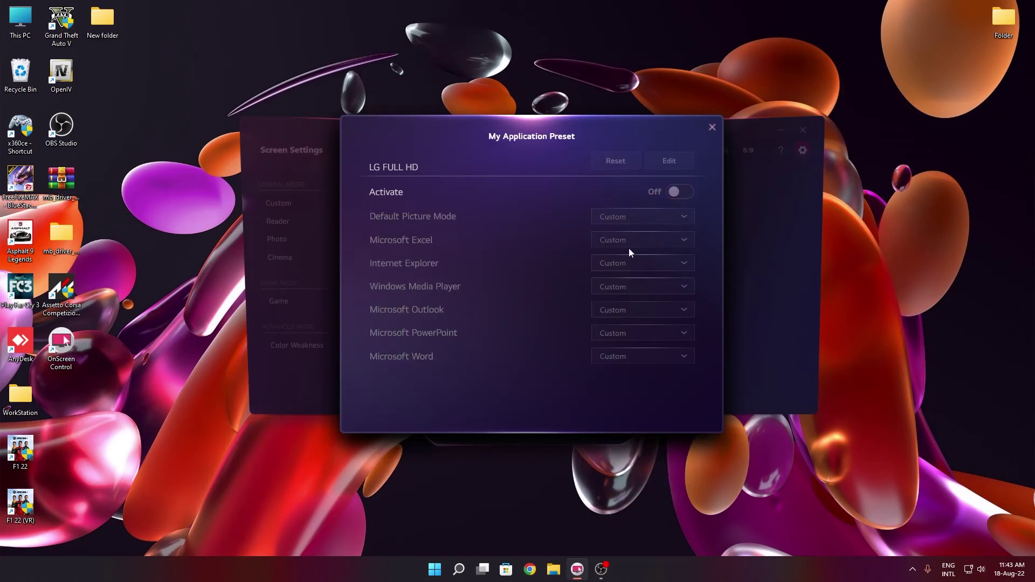
pyautogui.click(711, 128)
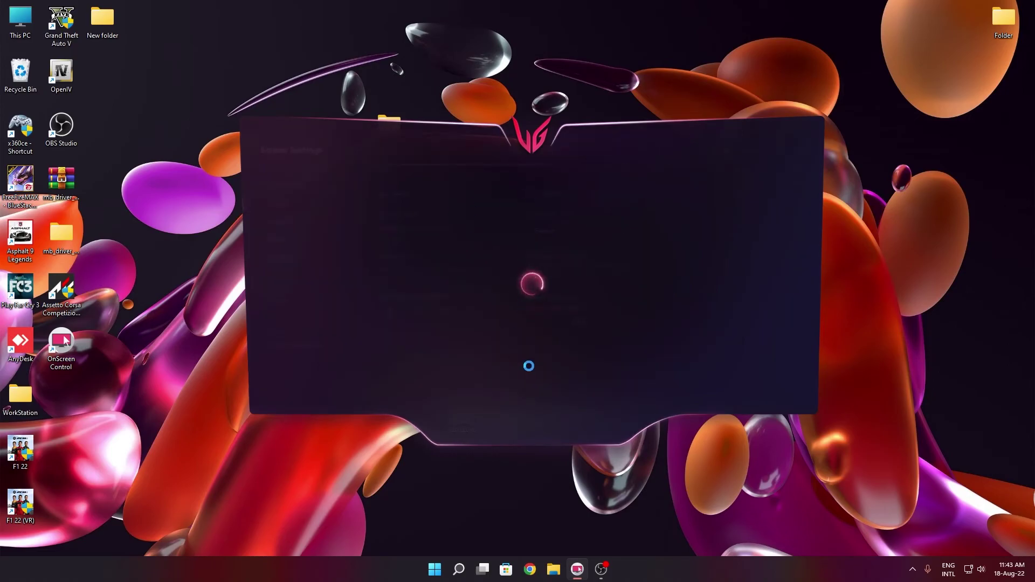
# Check the hidden system tray icons and close the OnScreen Control window.
pyautogui.moveTo(526, 151); pyautogui.dragTo(430, 139)
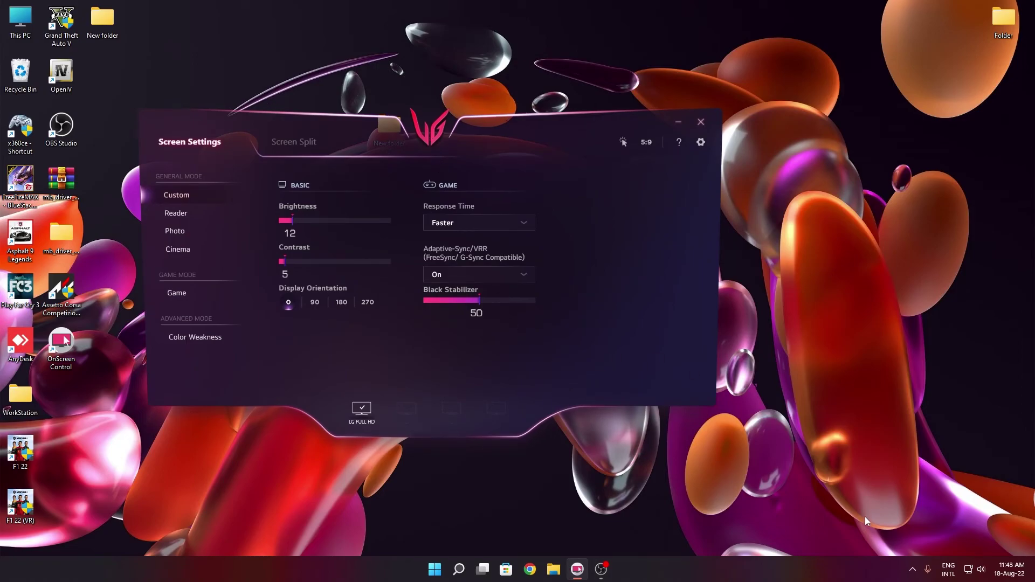
pyautogui.click(912, 569)
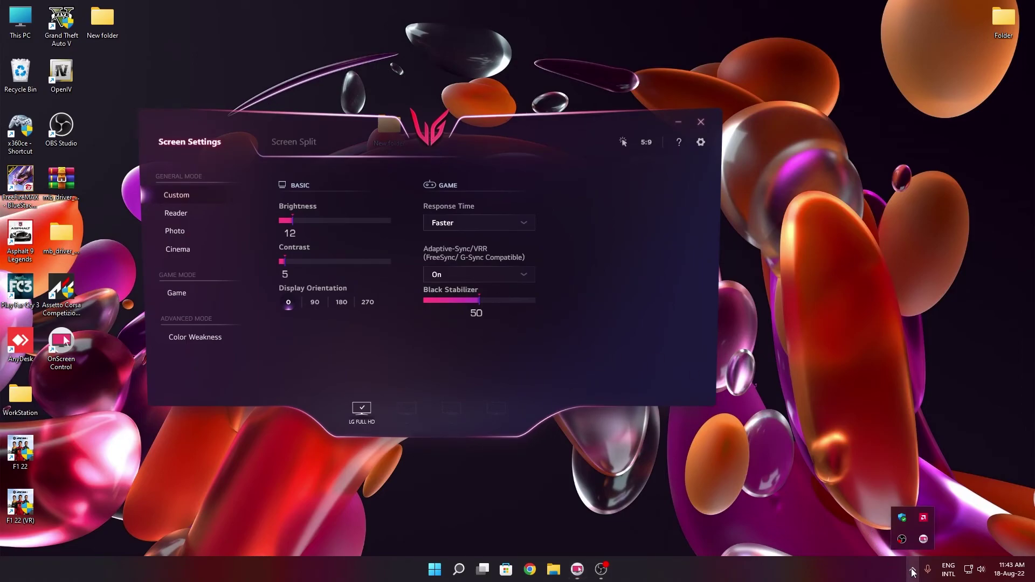
pyautogui.click(907, 540)
pyautogui.rightClick(885, 312)
pyautogui.click(895, 321)
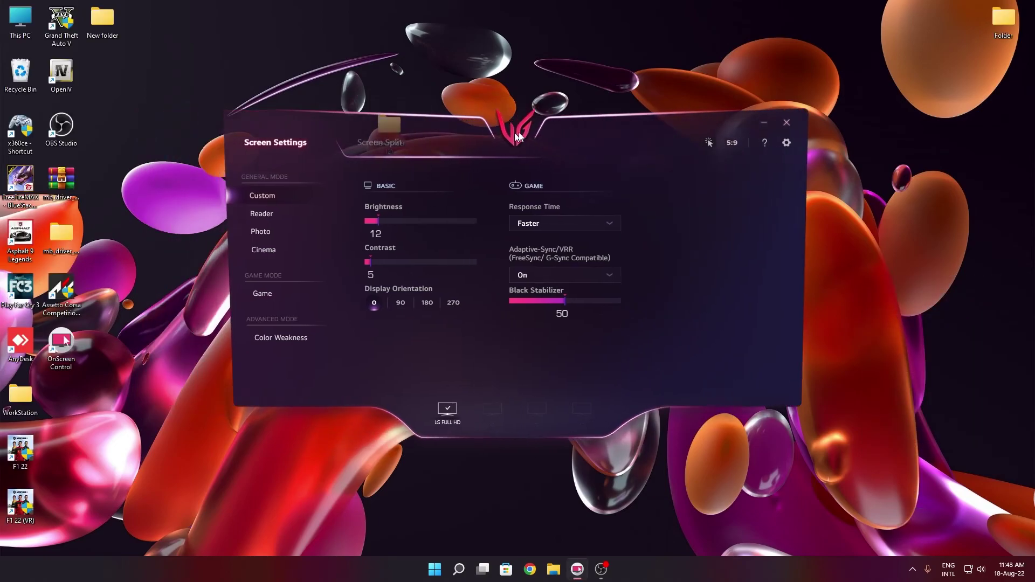
pyautogui.click(799, 117)
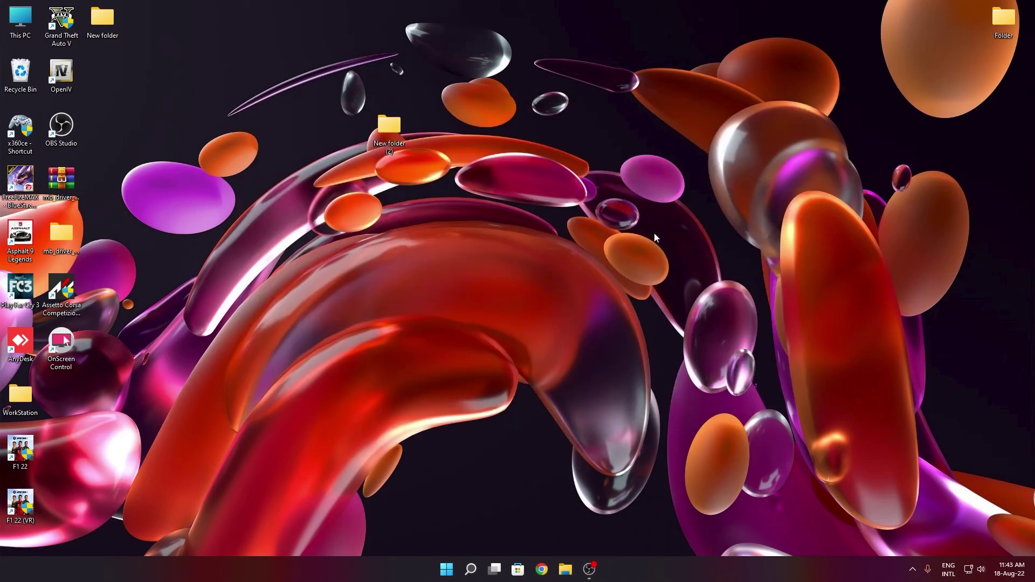